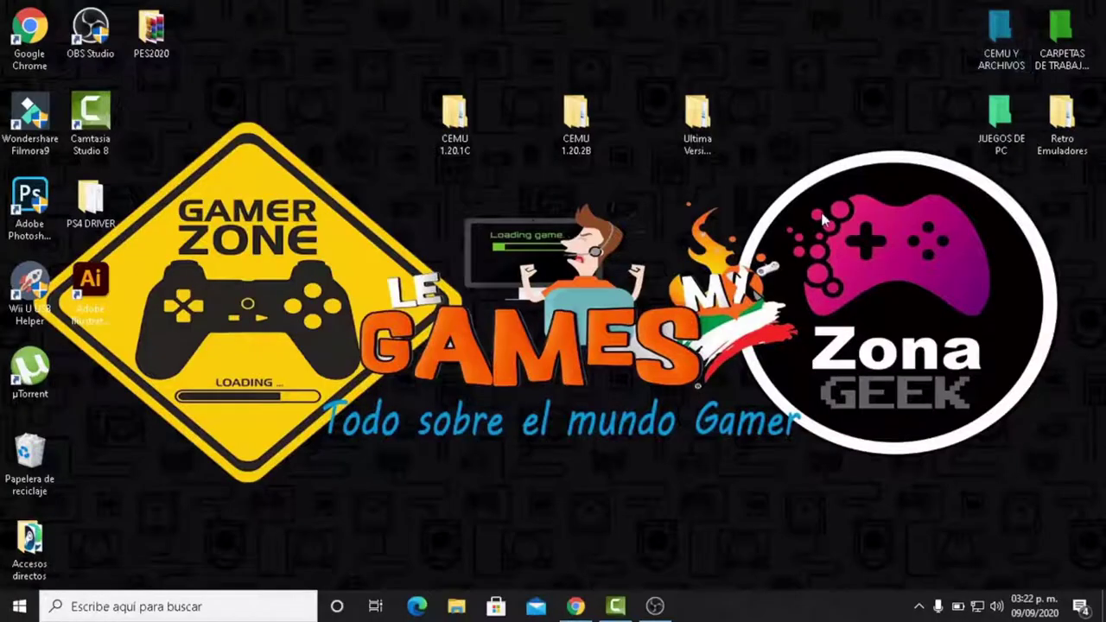
- Open the Intel Graphics Command Center (Centro de comando de gráficos Intel) and view the Controladores information in its system section
right_click(824, 221)
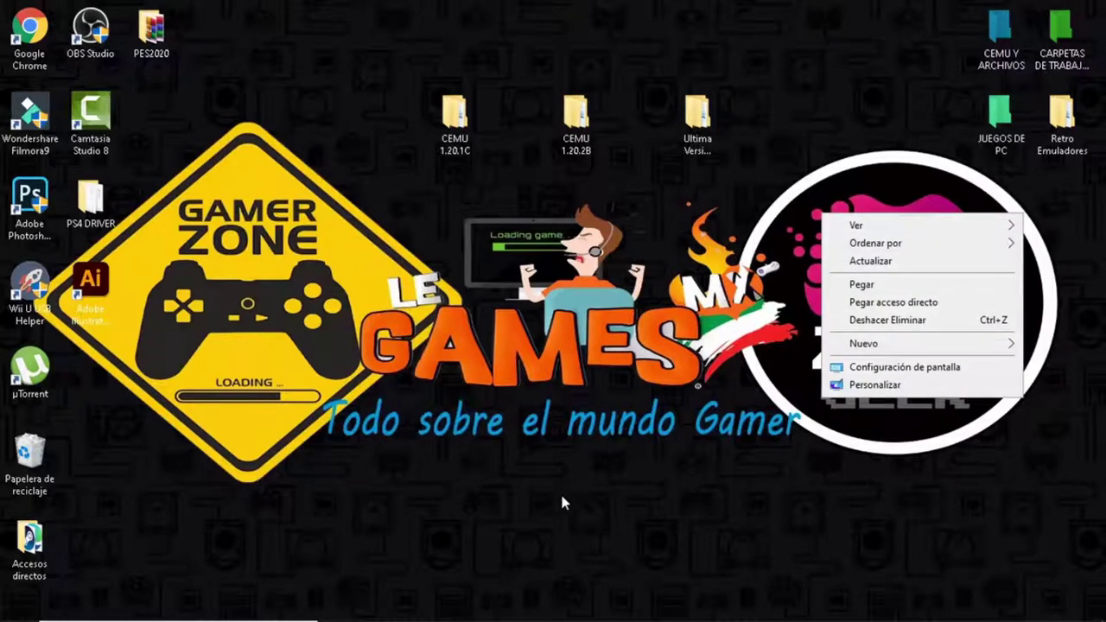
left_click(535, 510)
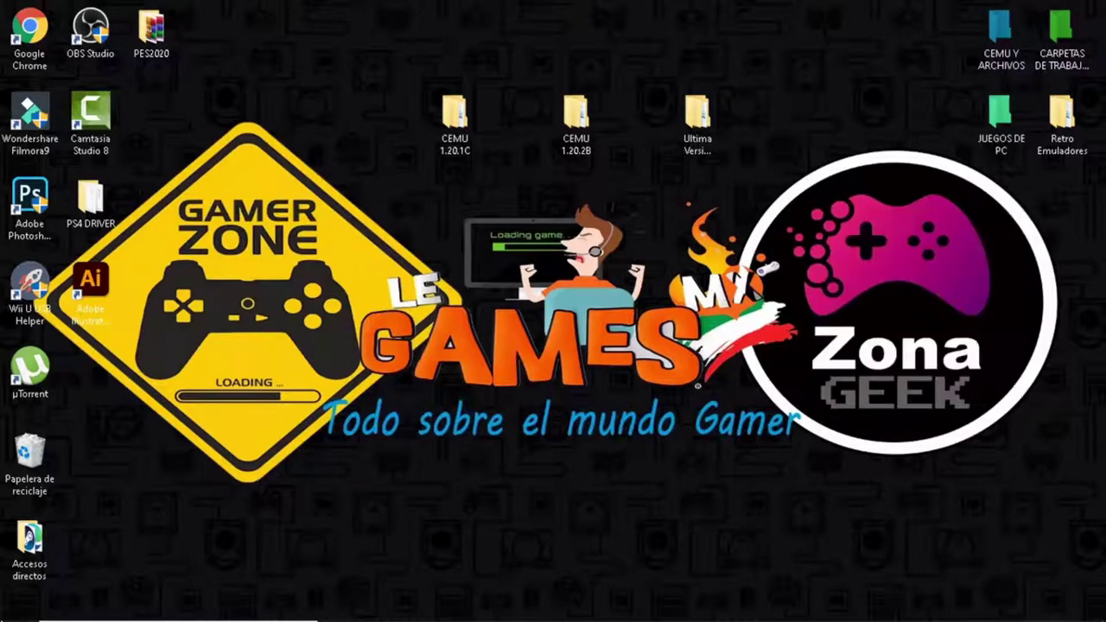
left_click(17, 607)
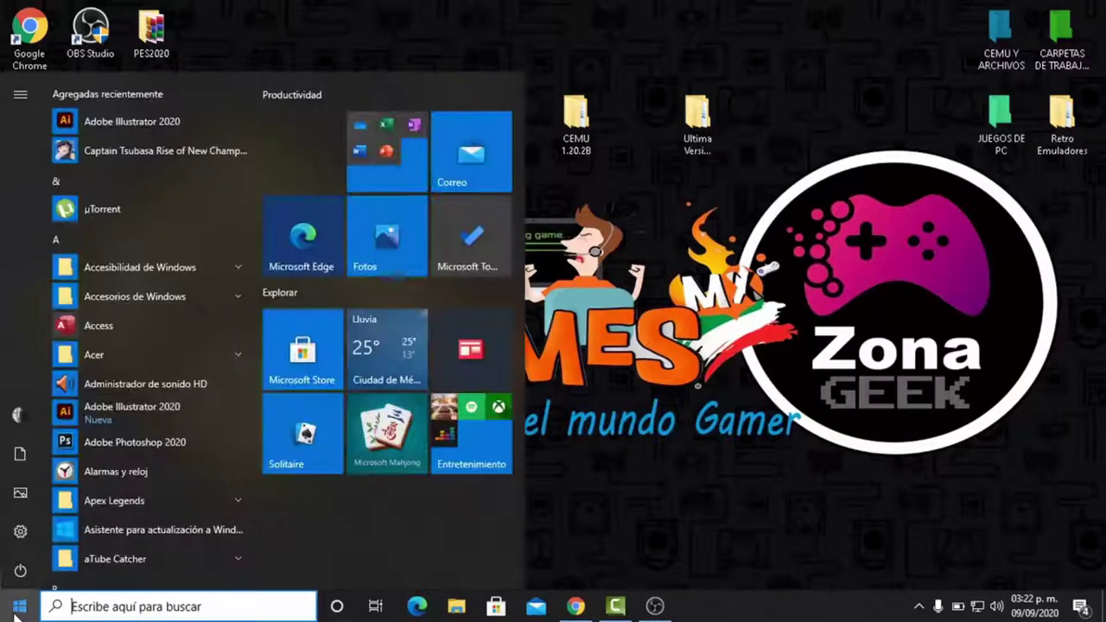
scroll(136, 471, "down", 5)
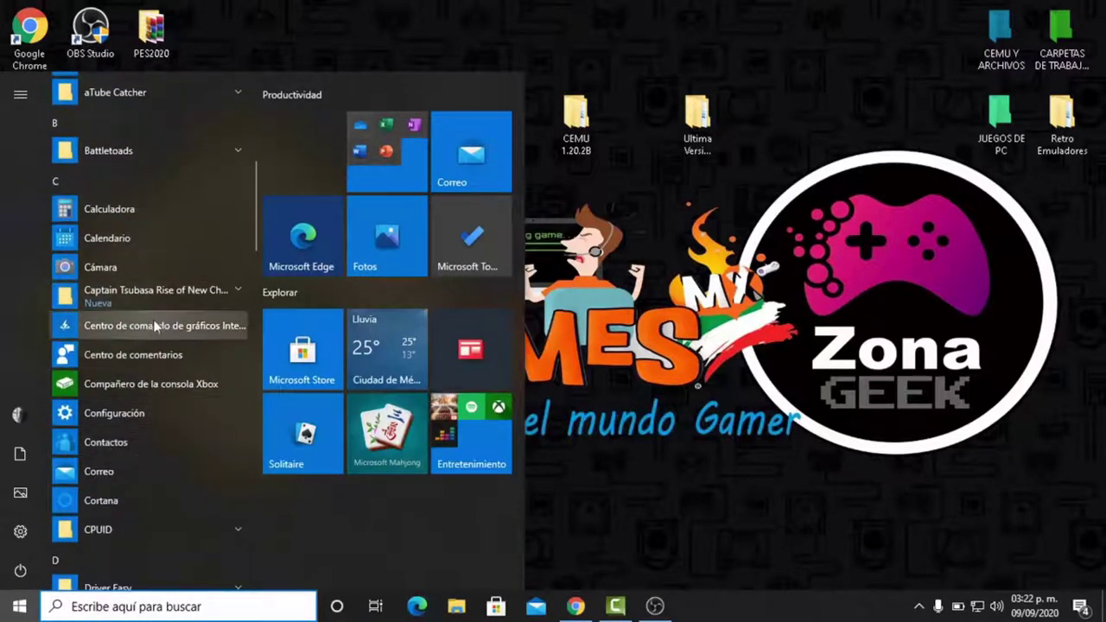
left_click(152, 326)
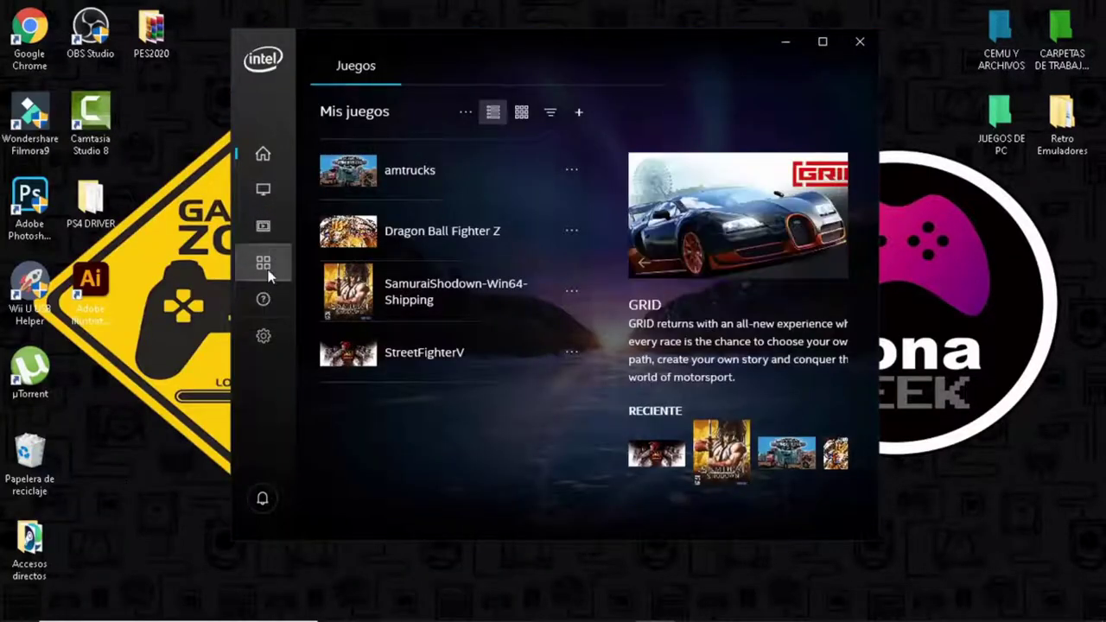
left_click(267, 274)
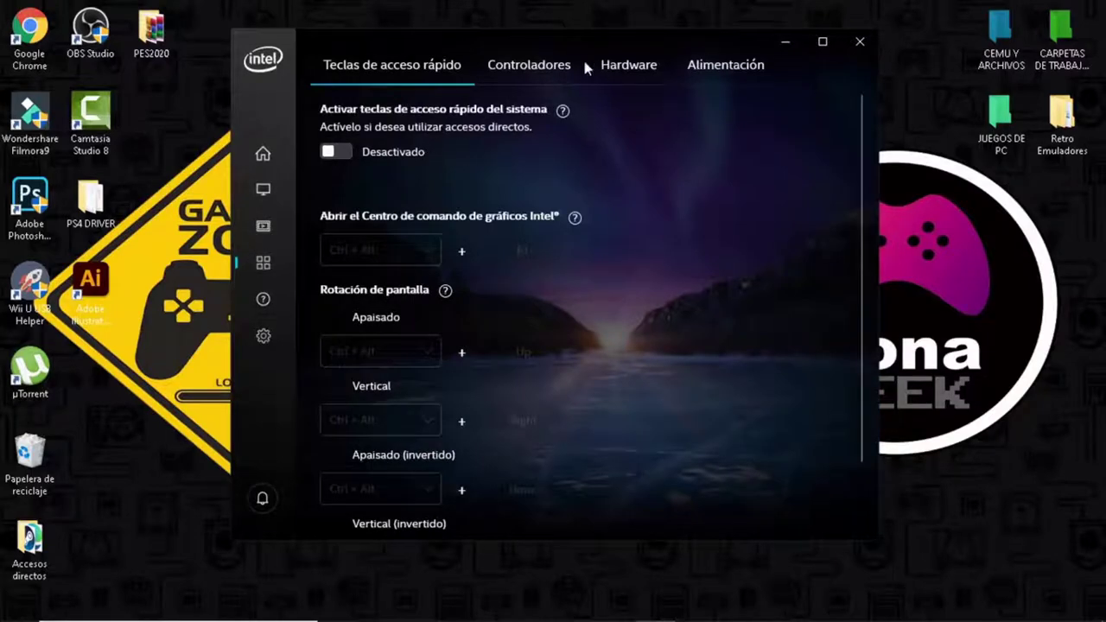
left_click(547, 69)
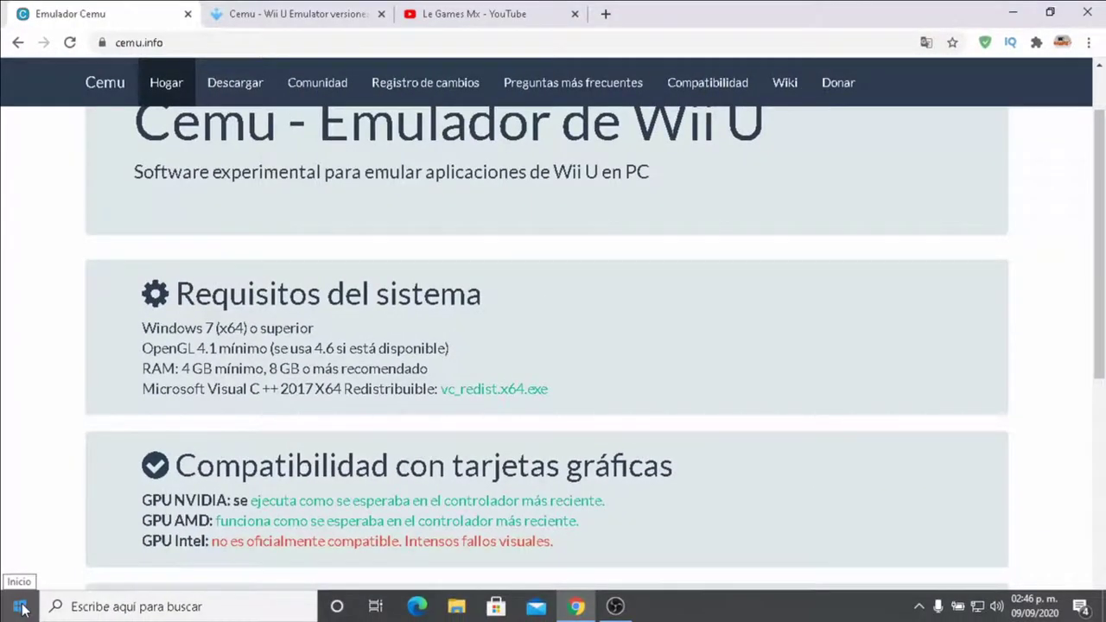
- Open the Windows Aplicaciones y características list and find the Microsoft Visual C++ Redistributable entries
right_click(21, 608)
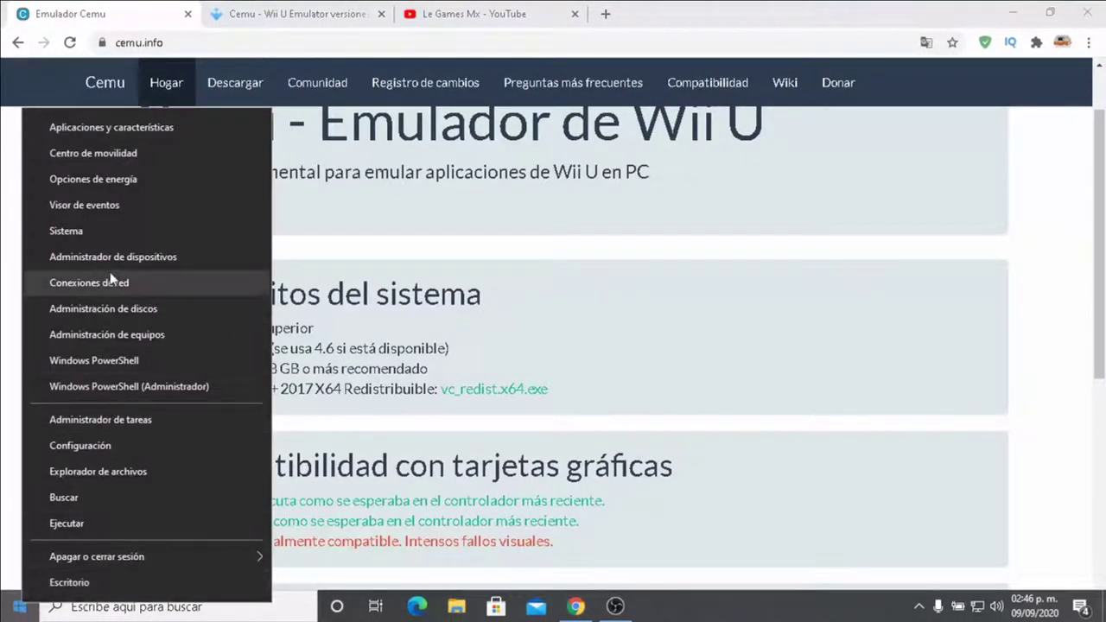
left_click(116, 128)
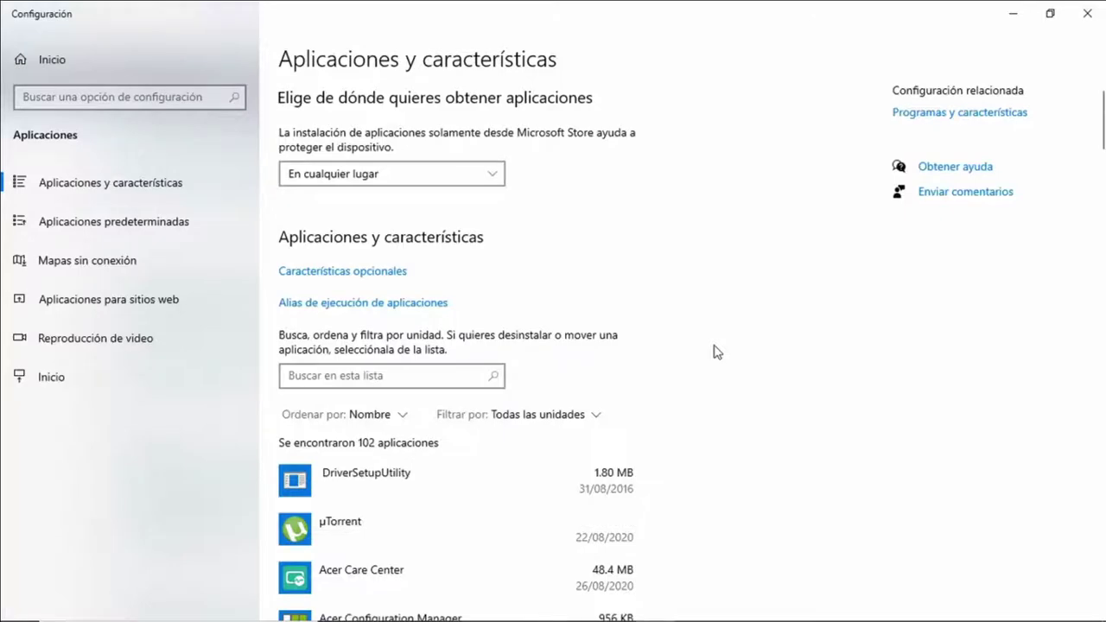
scroll(714, 352, "down", 15)
scroll(713, 352, "down", 15)
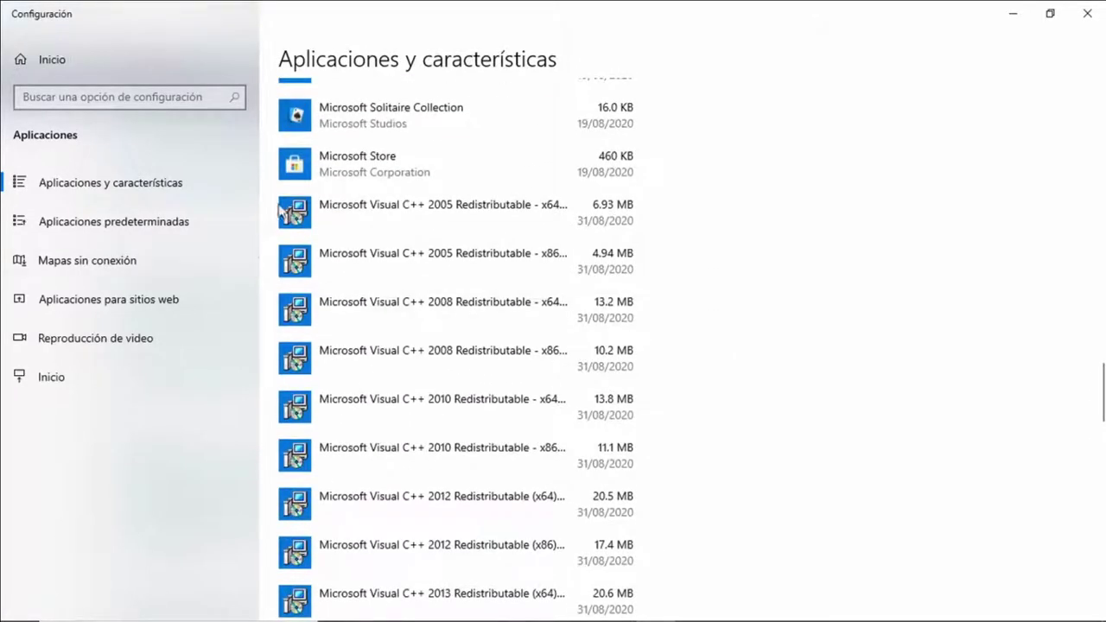
- Examine which Microsoft Visual C++ Redistributable versions and architectures are installed, and close the Settings window
scroll(412, 247, "down", 3)
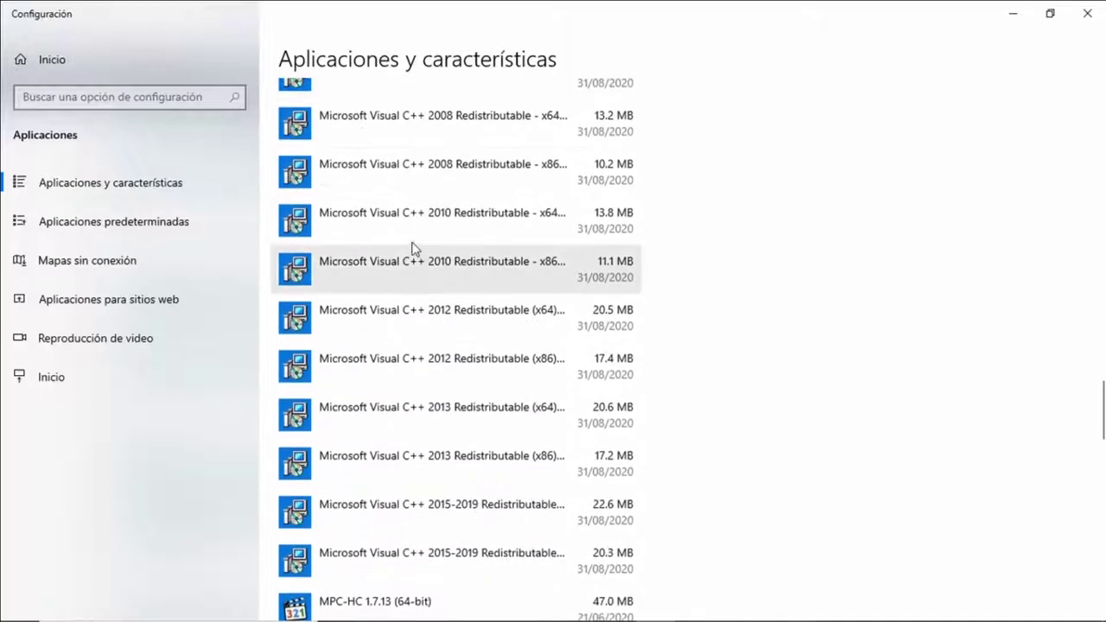
scroll(441, 246, "up", 3)
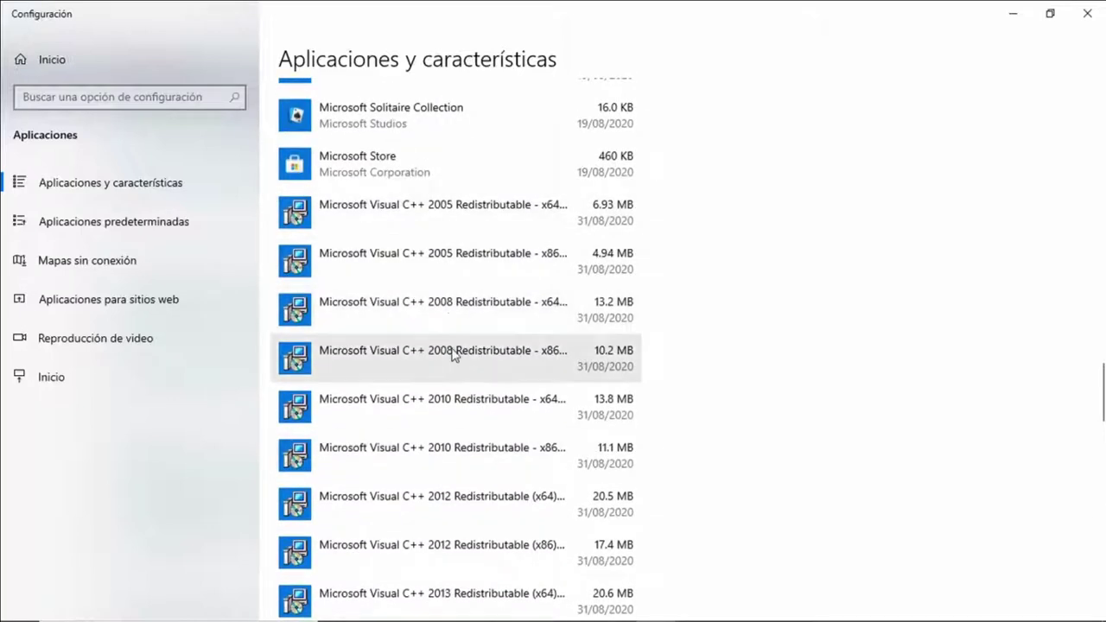
scroll(454, 364, "down", 3)
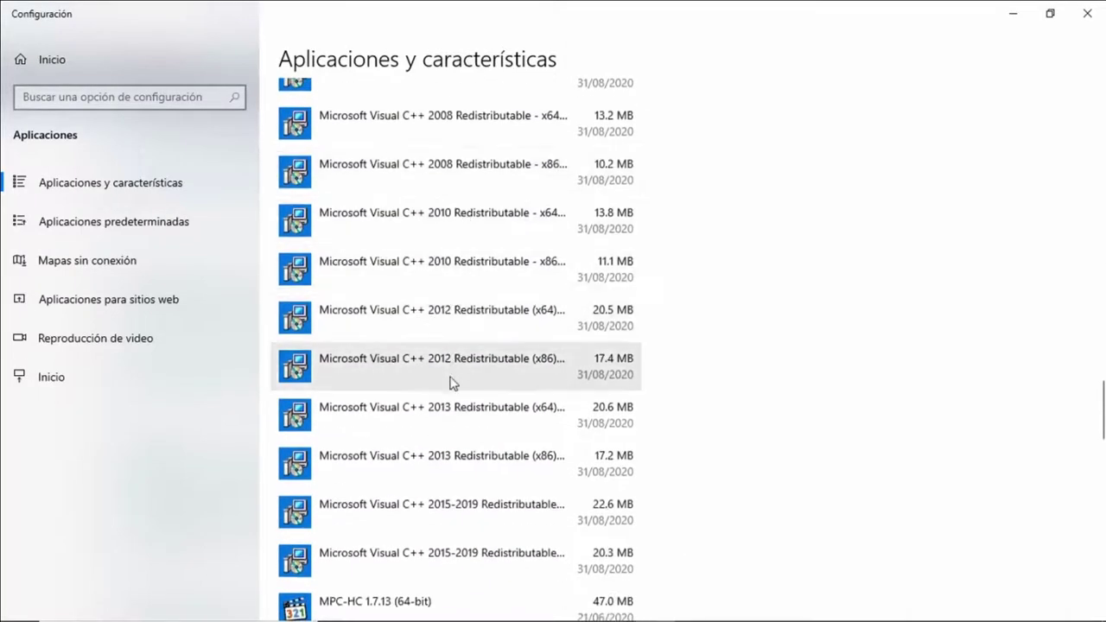
scroll(459, 296, "down", 3)
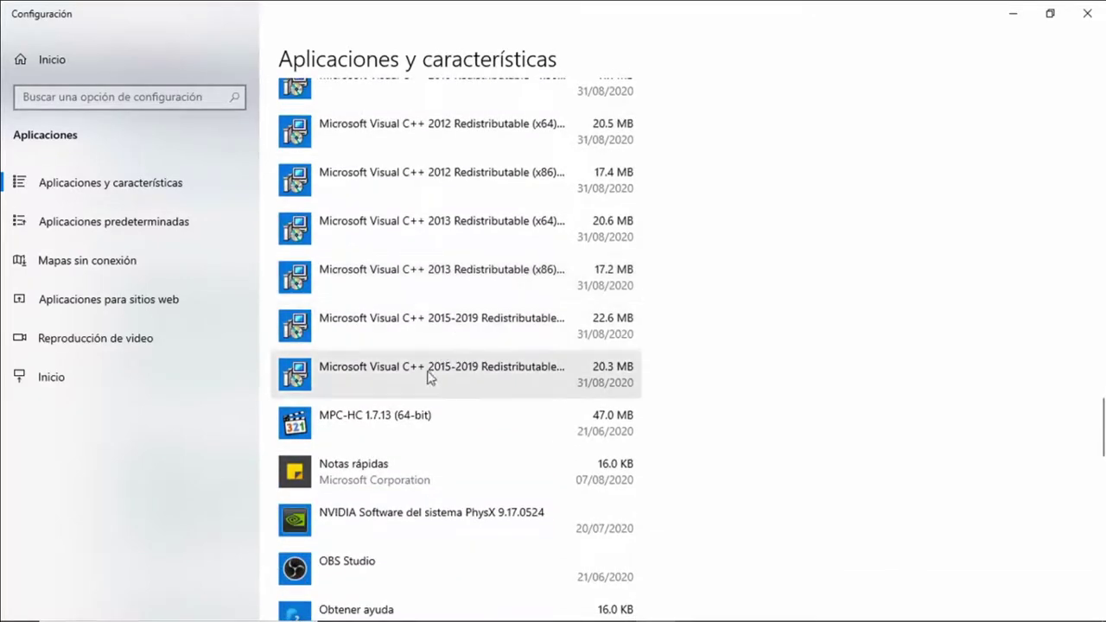
scroll(458, 384, "up", 6)
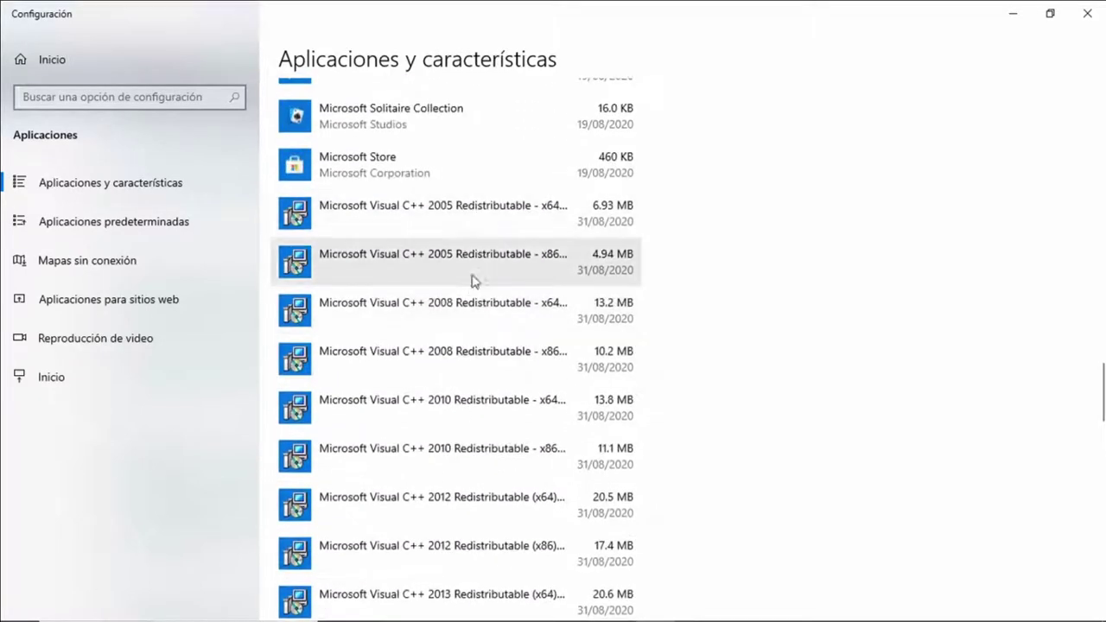
scroll(473, 382, "down", 5)
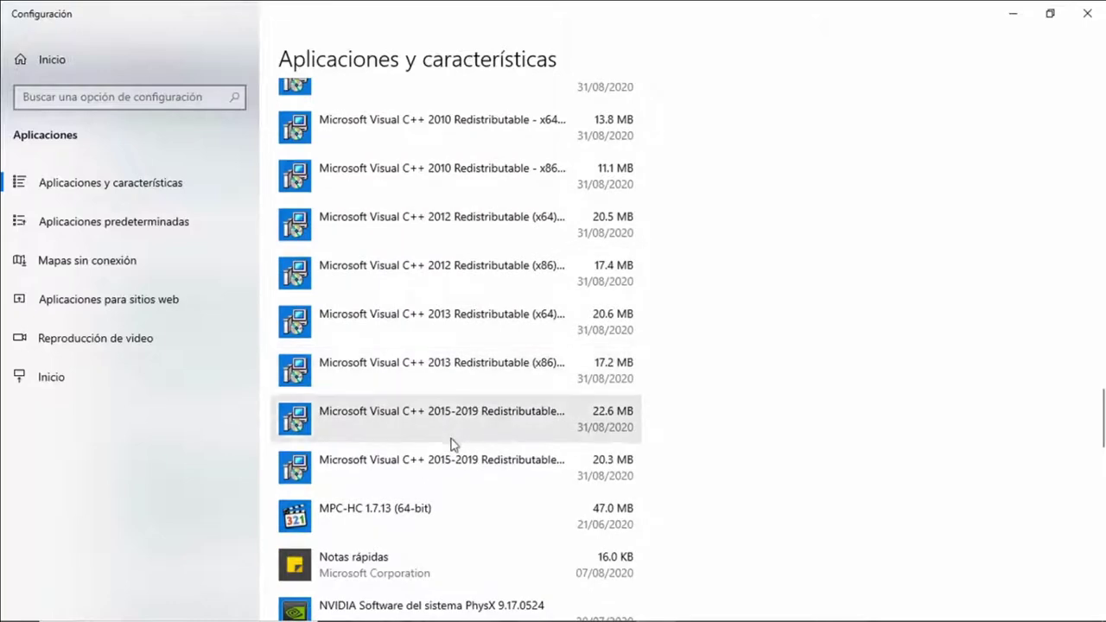
scroll(465, 424, "up", 8)
scroll(463, 388, "down", 4)
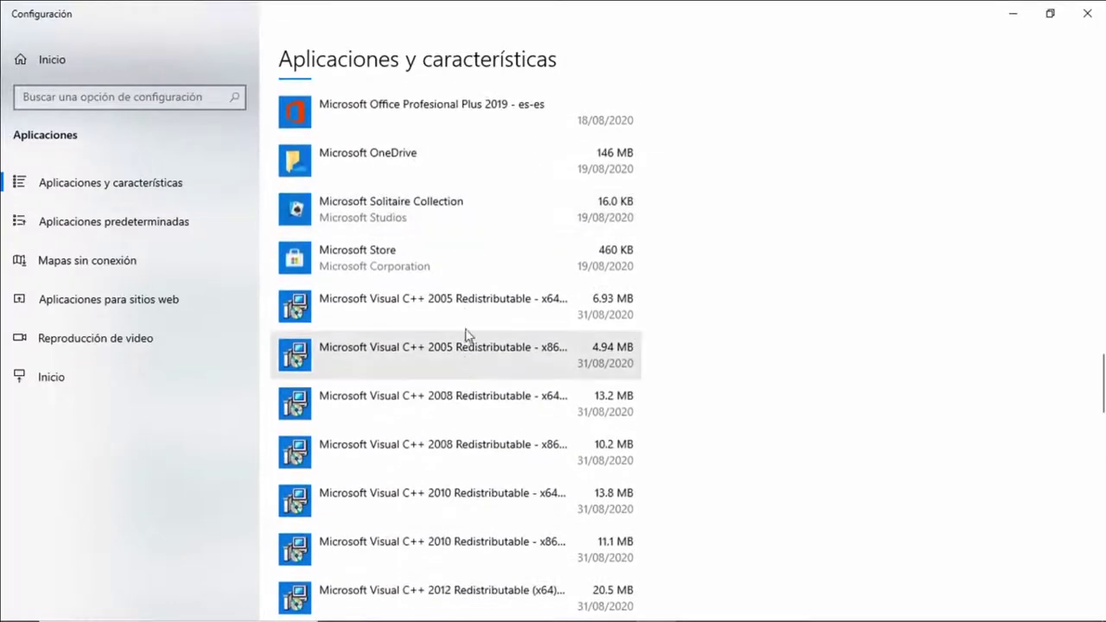
scroll(469, 297, "down", 2)
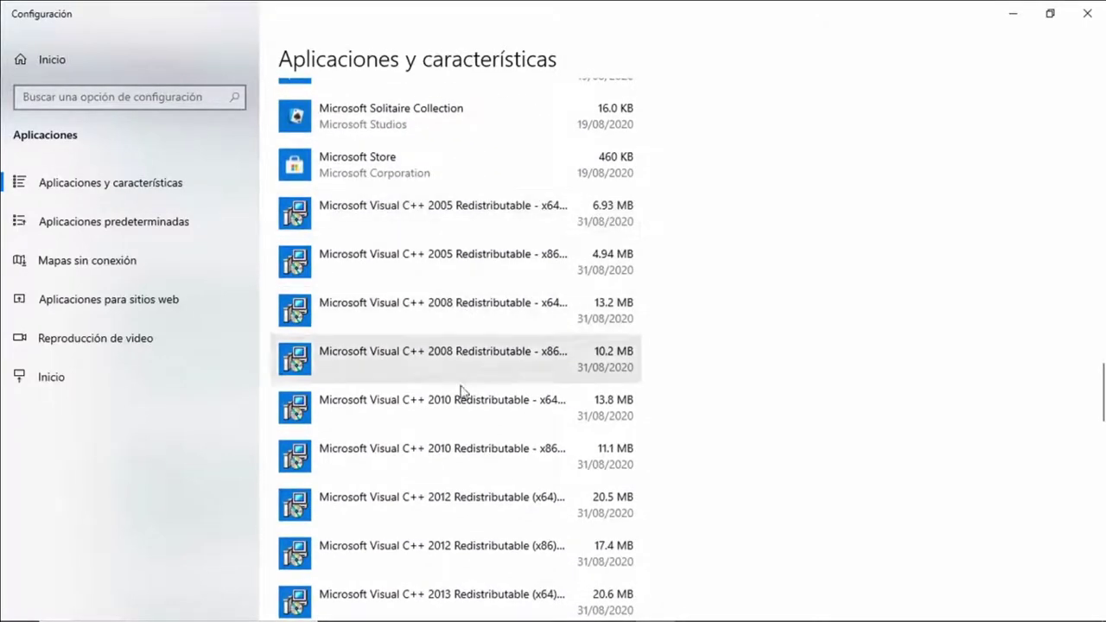
scroll(462, 406, "down", 3)
scroll(458, 432, "down", 3)
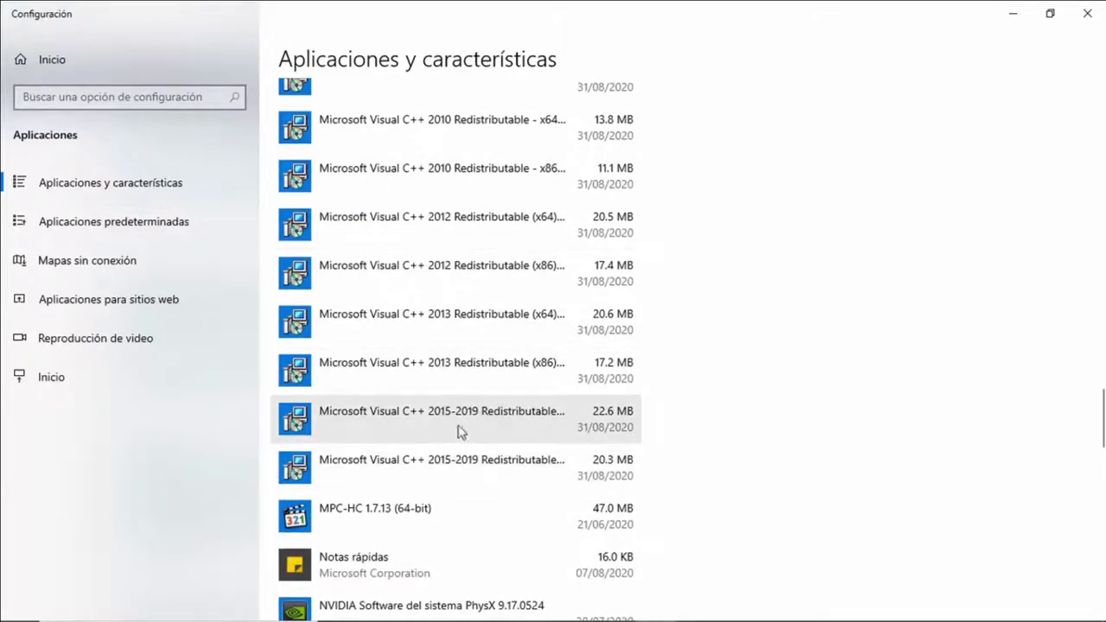
left_click(1087, 13)
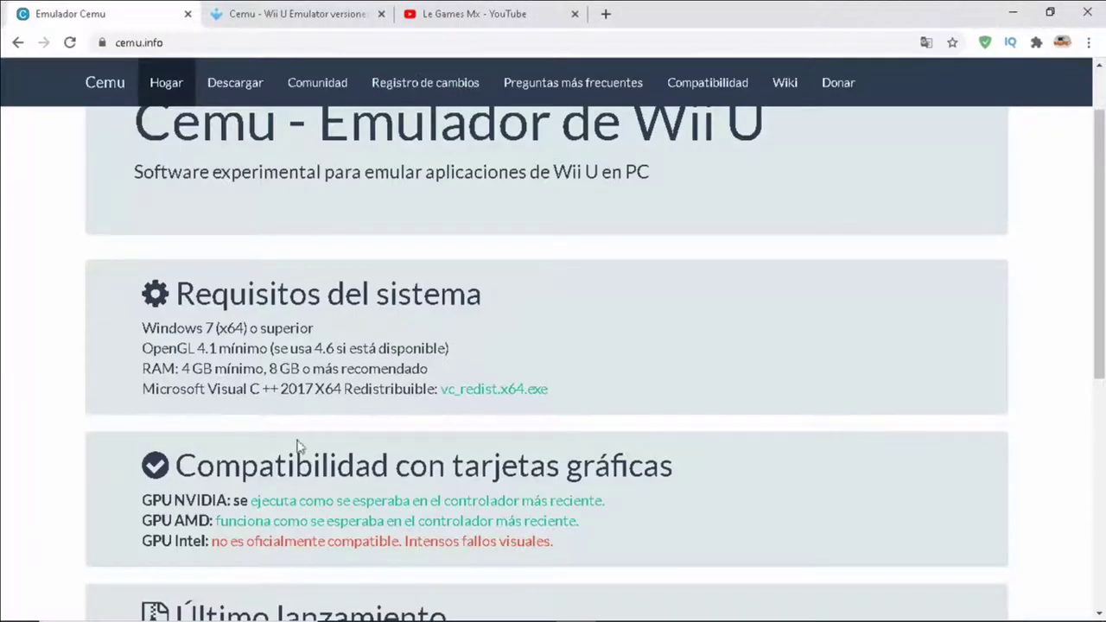
- Minimize the browser and extract the cemu_1.21.2 archive directly into the CEMU GUIA folder
scroll(299, 444, "up", 1)
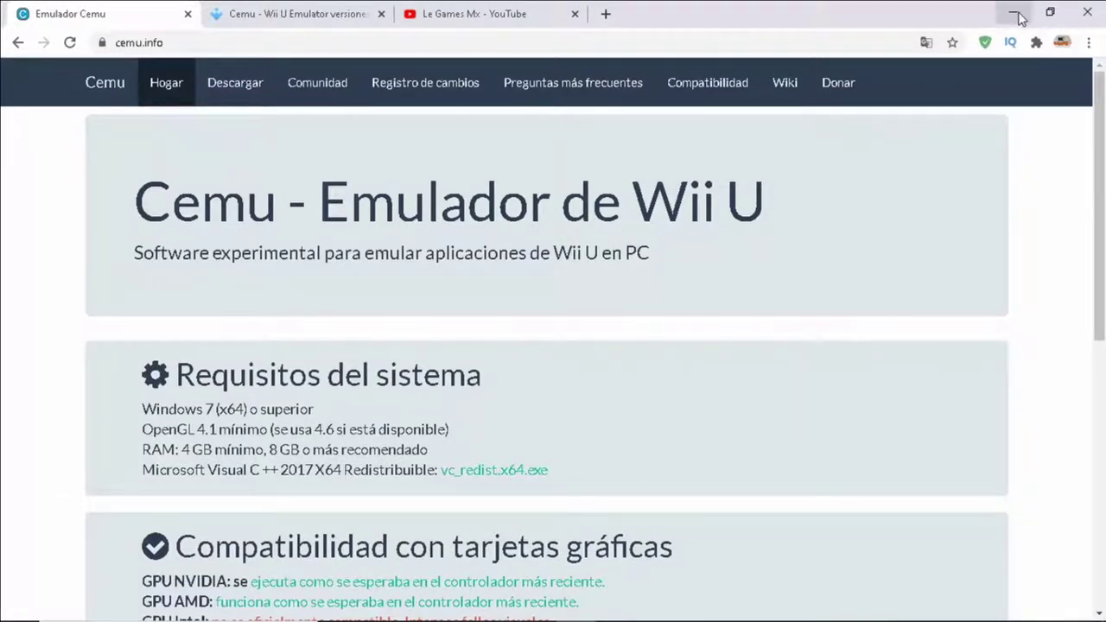
left_click(1017, 14)
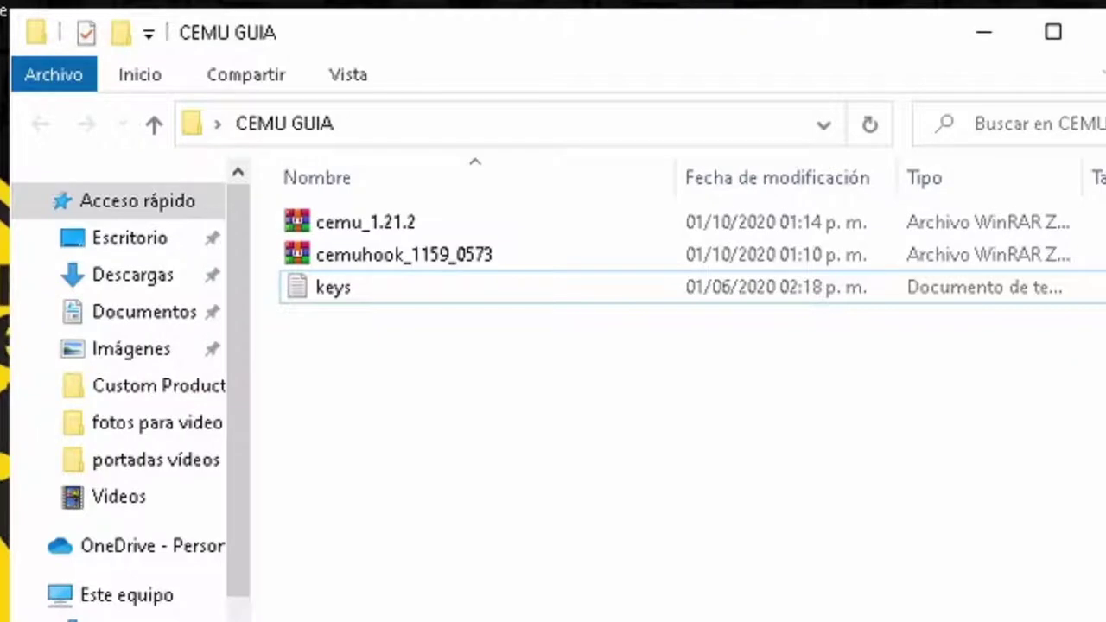
left_click(354, 226)
left_click(362, 255)
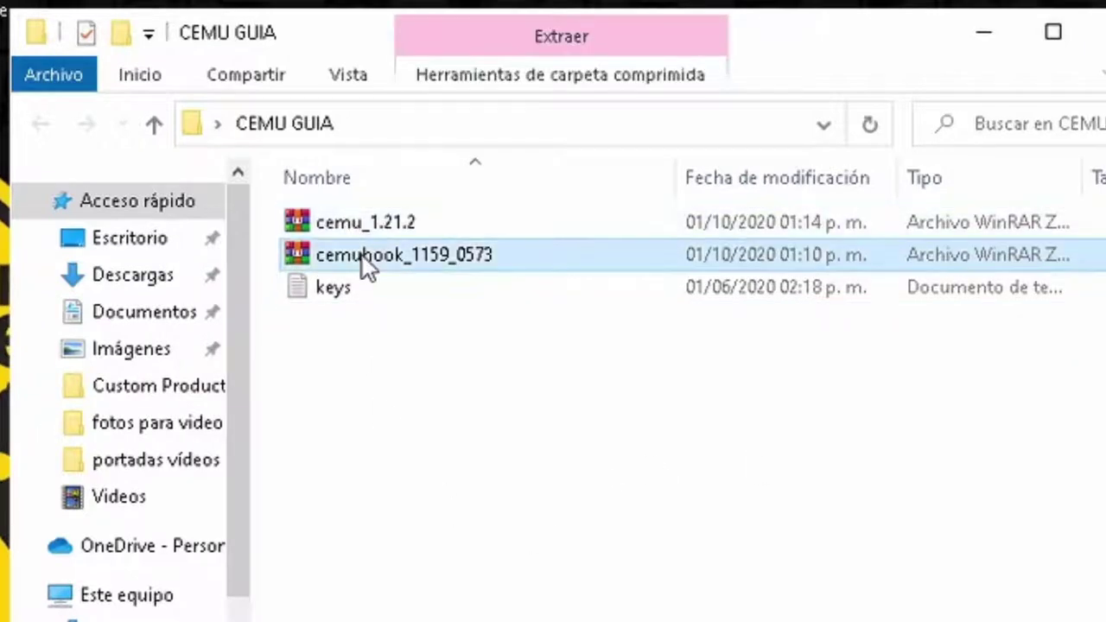
left_click(331, 298)
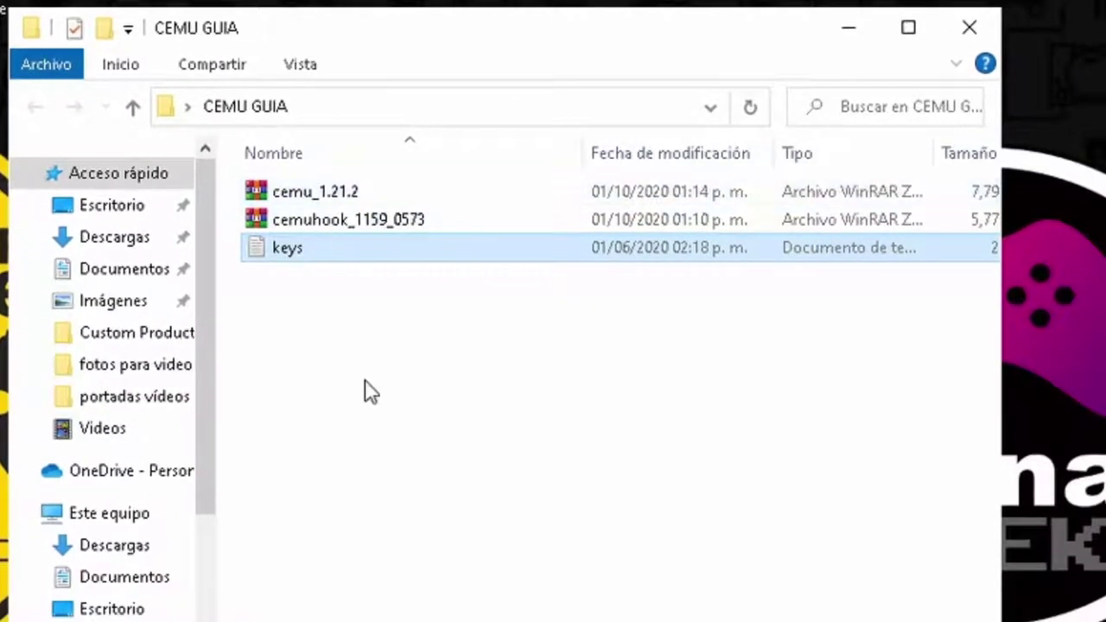
right_click(313, 196)
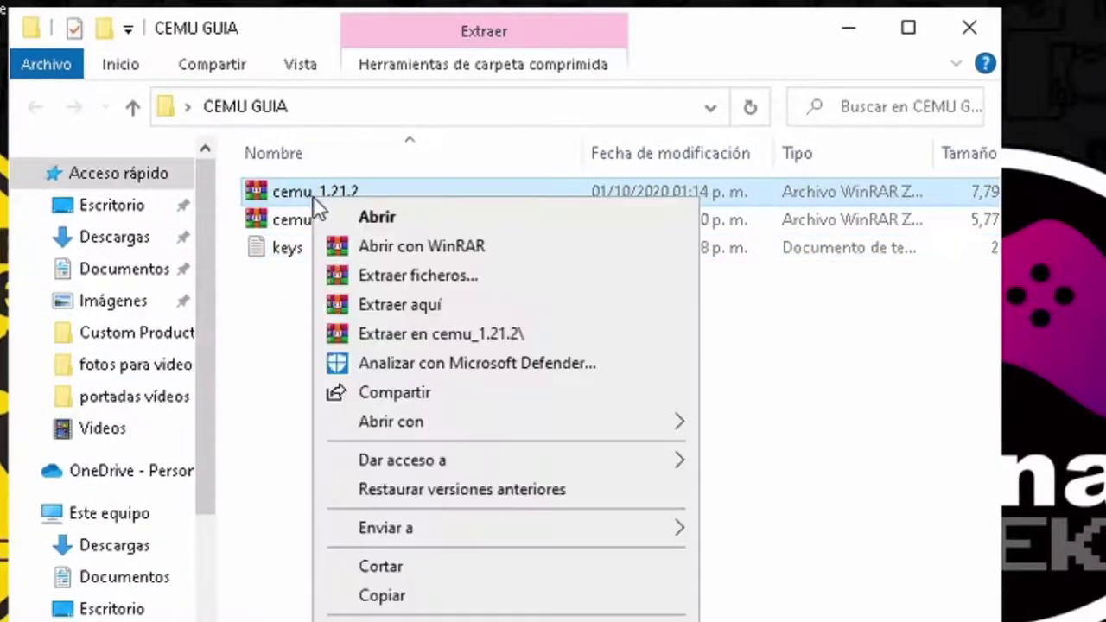
left_click(395, 305)
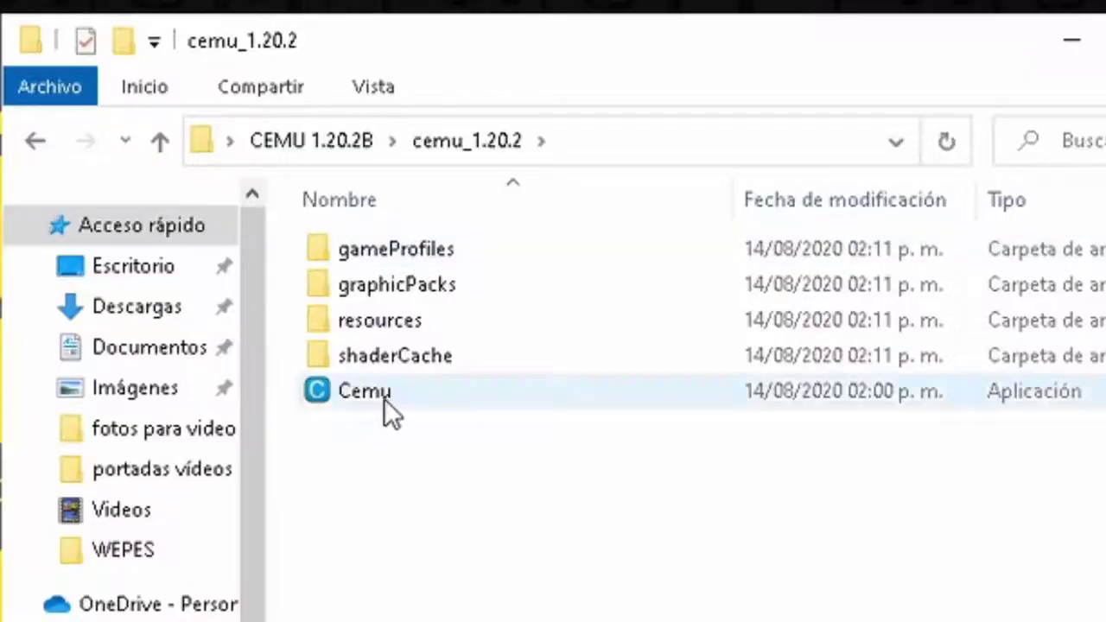
- Review the Cemu executable's compatibility and high-DPI (PPP) settings in the cemu_1.20.2 folder, and accept both dialogs
left_click(384, 395)
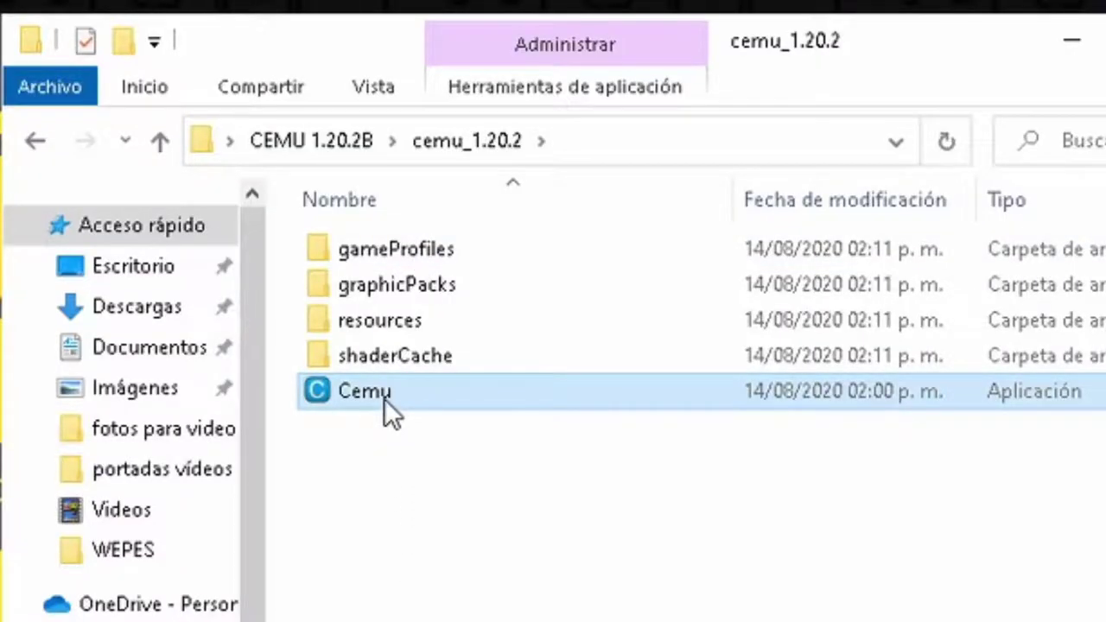
right_click(385, 399)
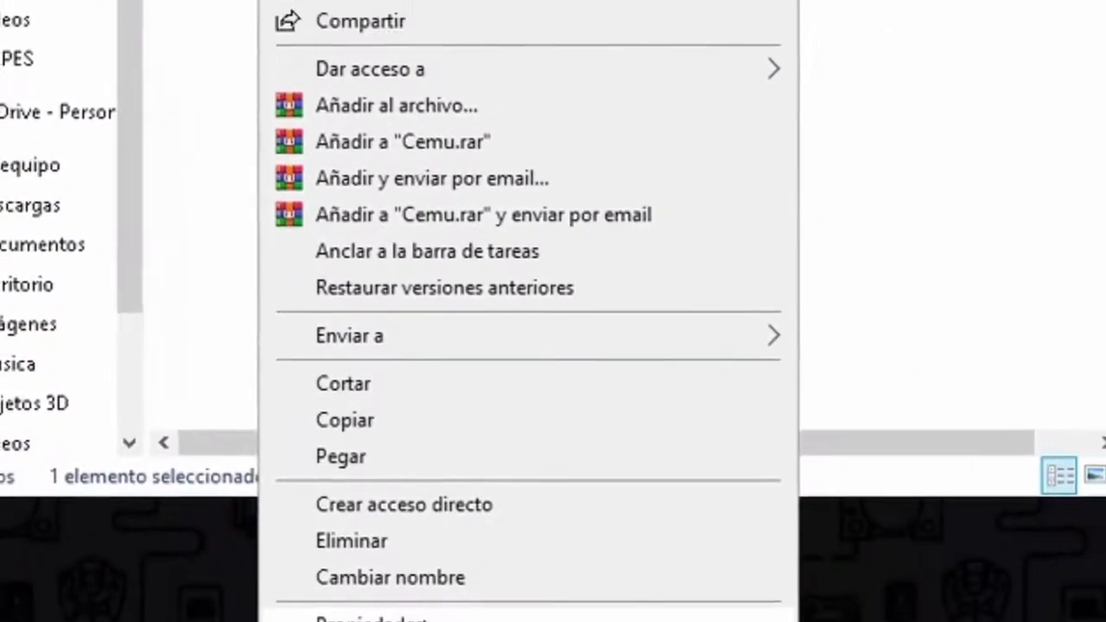
left_click(406, 592)
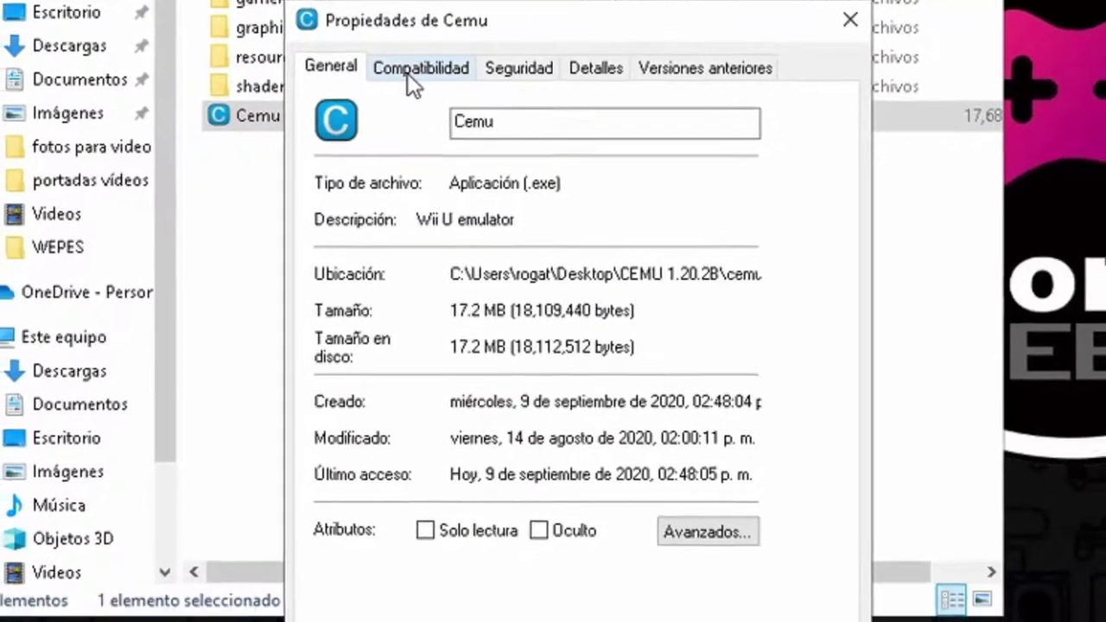
left_click(415, 84)
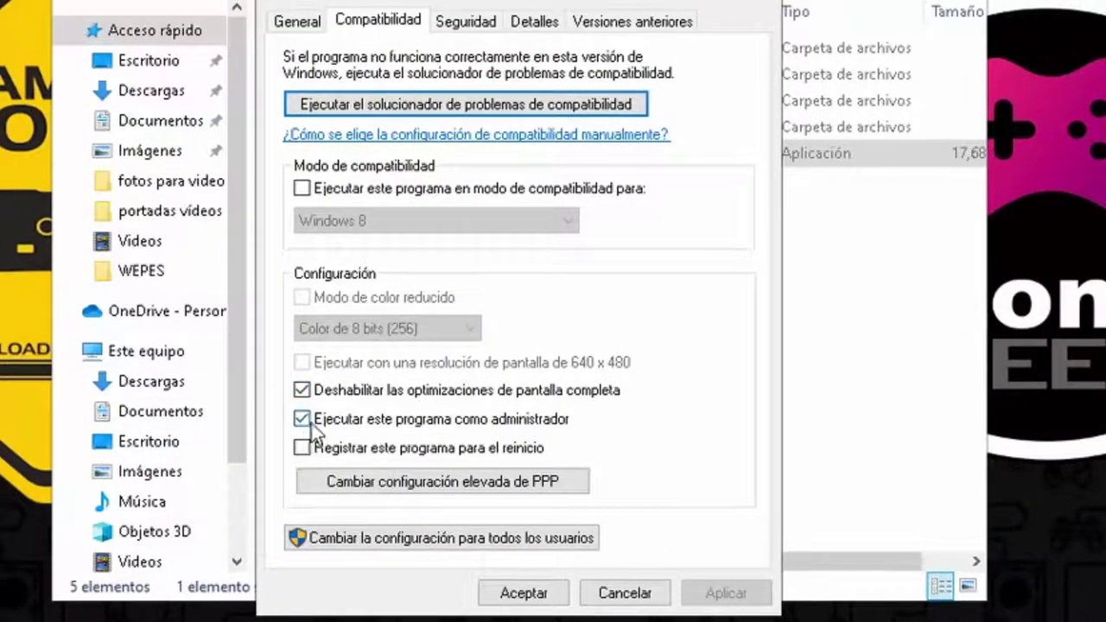
left_click(402, 486)
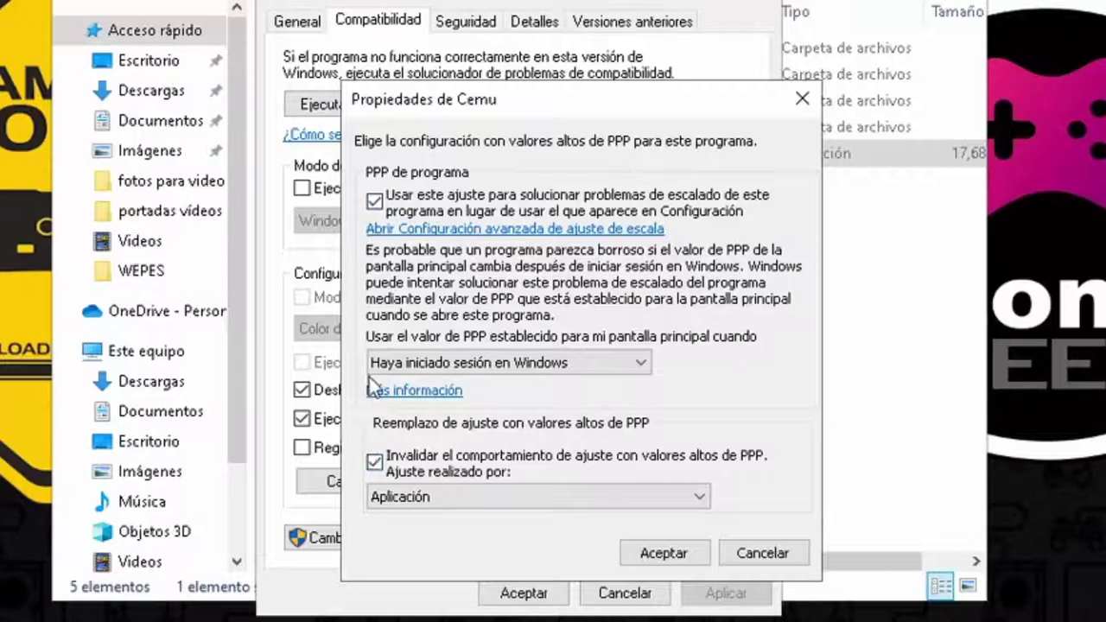
left_click(663, 560)
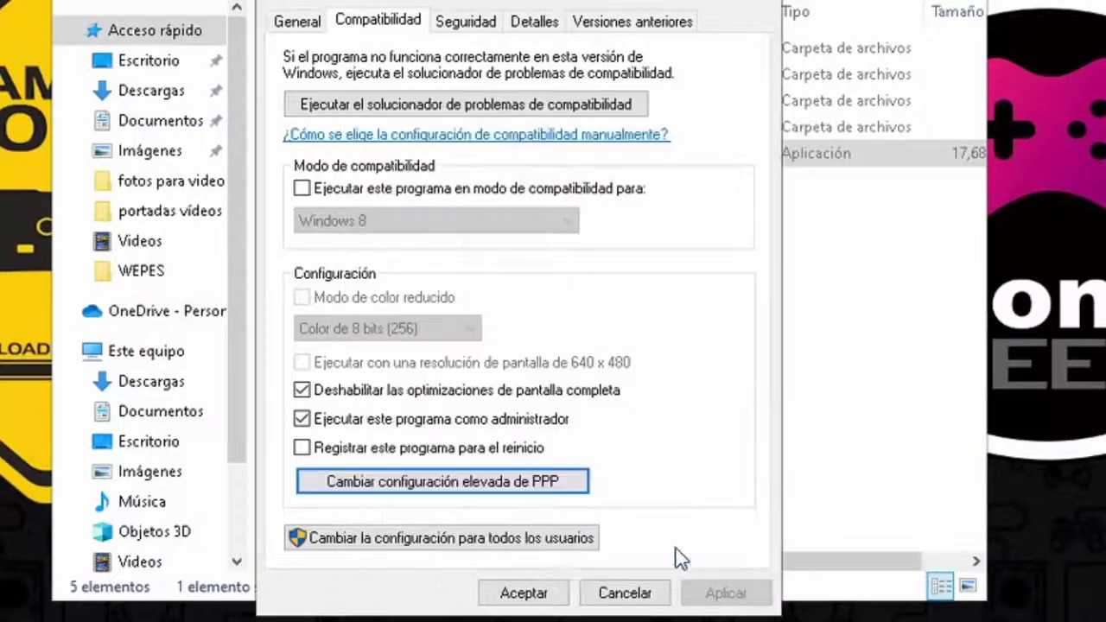
left_click(523, 594)
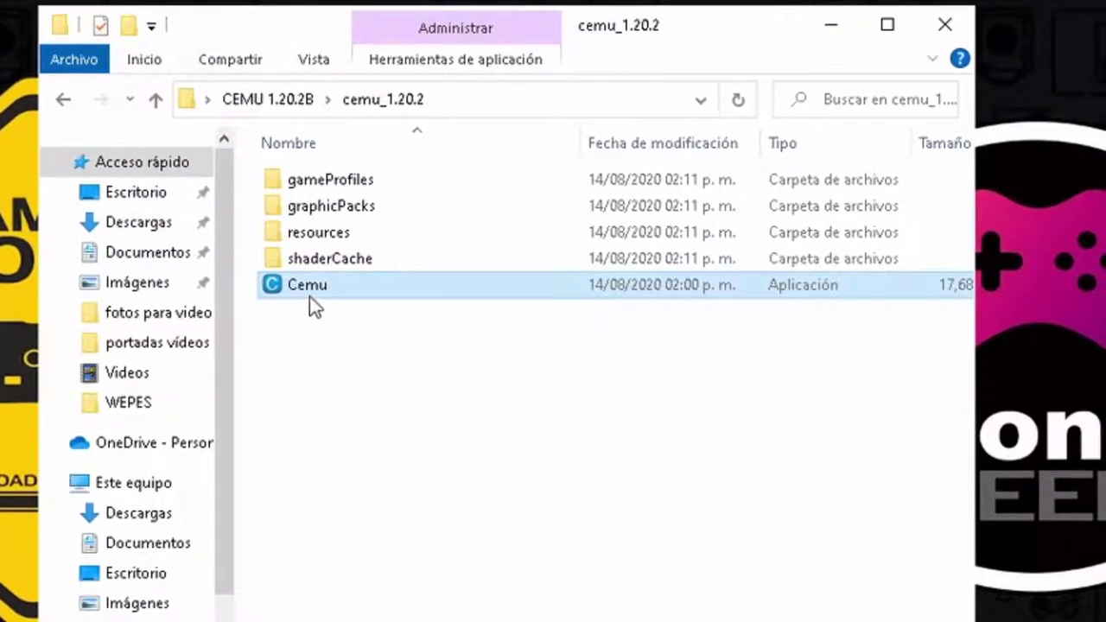
- Launch Cemu from the cemu_1.20.2 folder, dismiss the Getting started assistant and reposition the emulator window
double_click(309, 292)
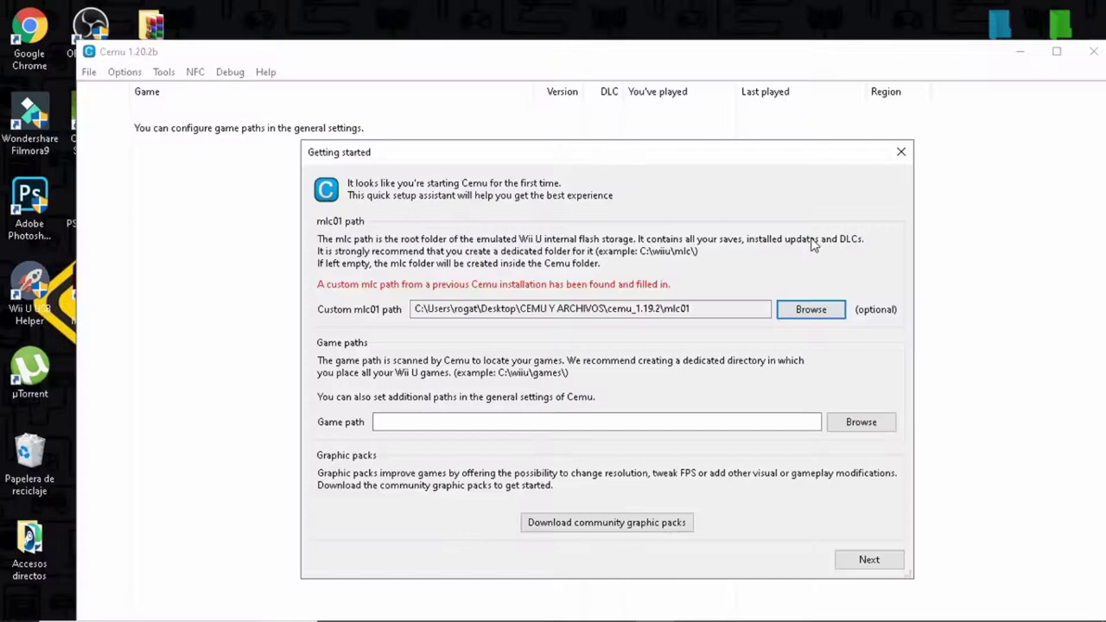
left_click(900, 152)
left_click_drag(474, 58, 459, 26)
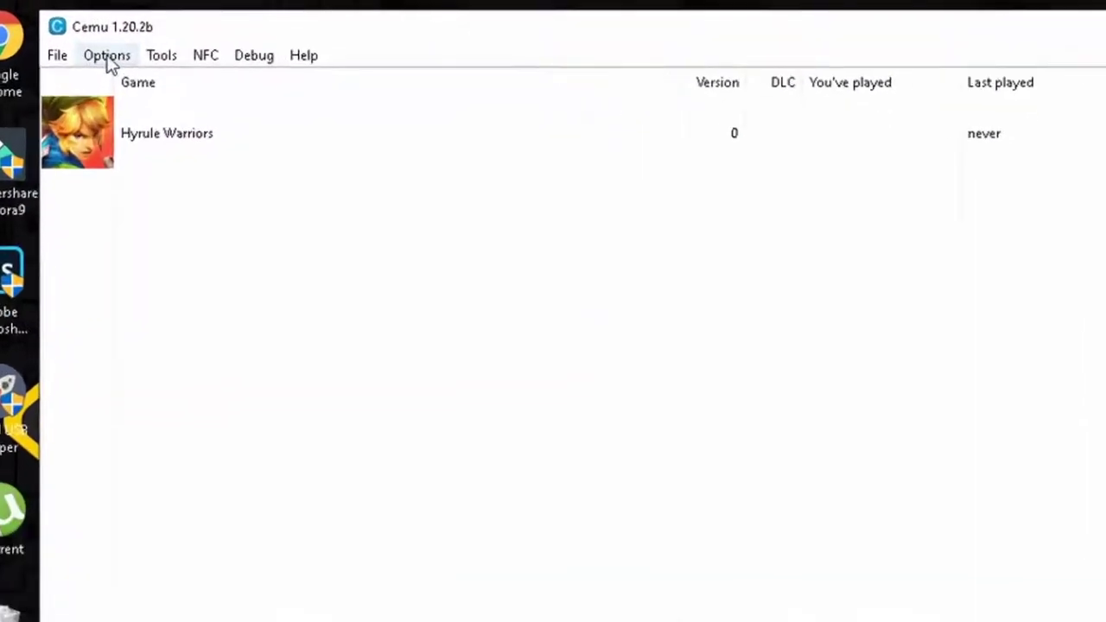
- Open Cemu's general settings and set the interface language to Spanish
left_click(107, 57)
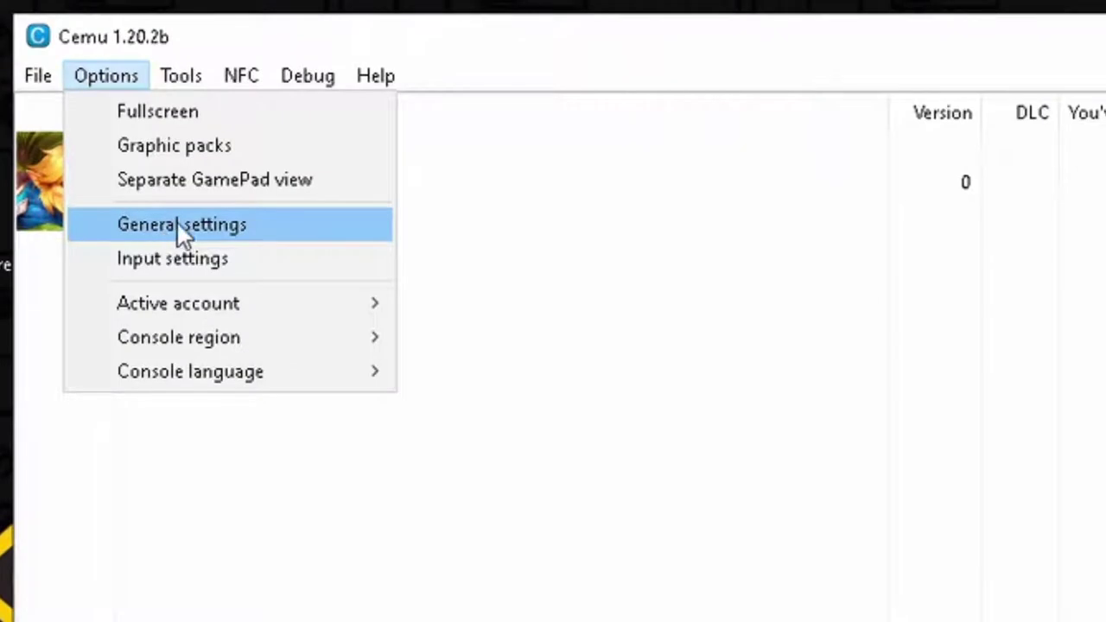
left_click(167, 225)
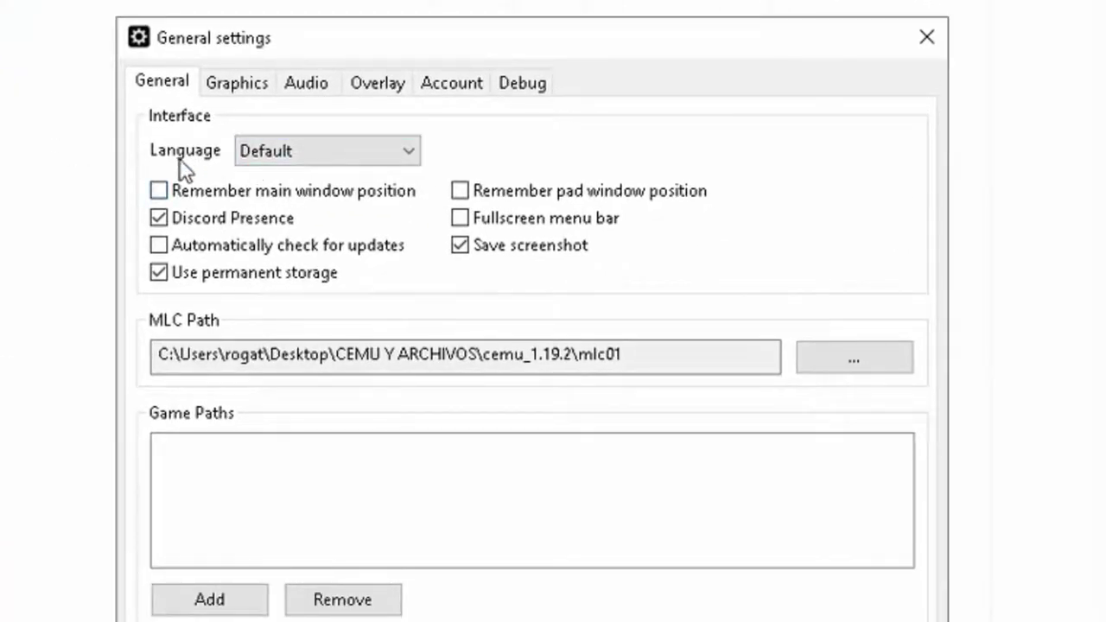
left_click(391, 156)
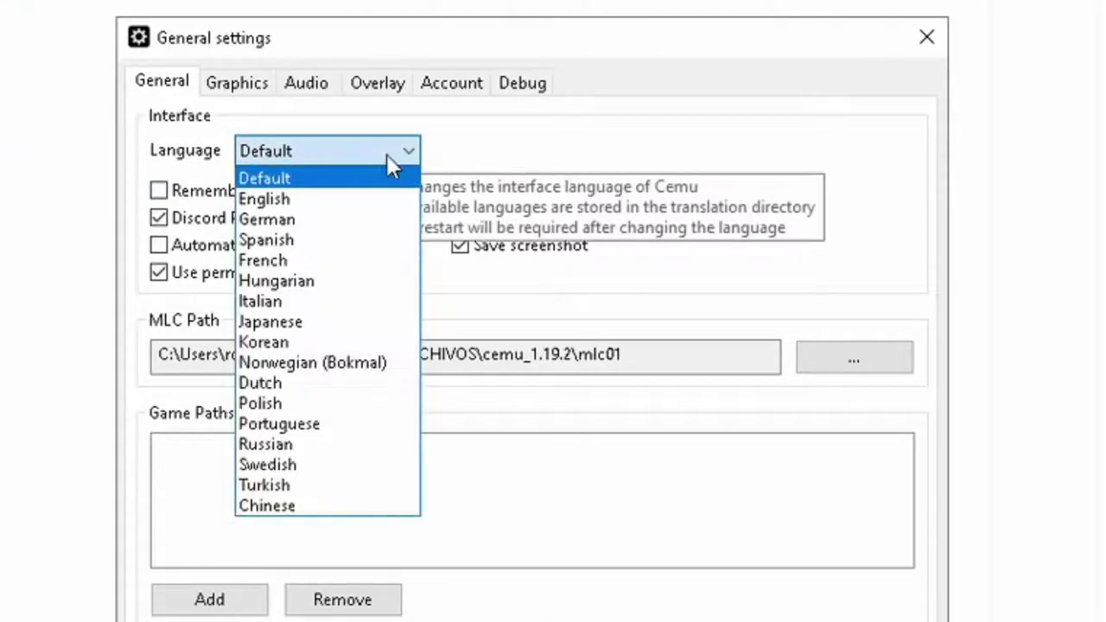
left_click(318, 242)
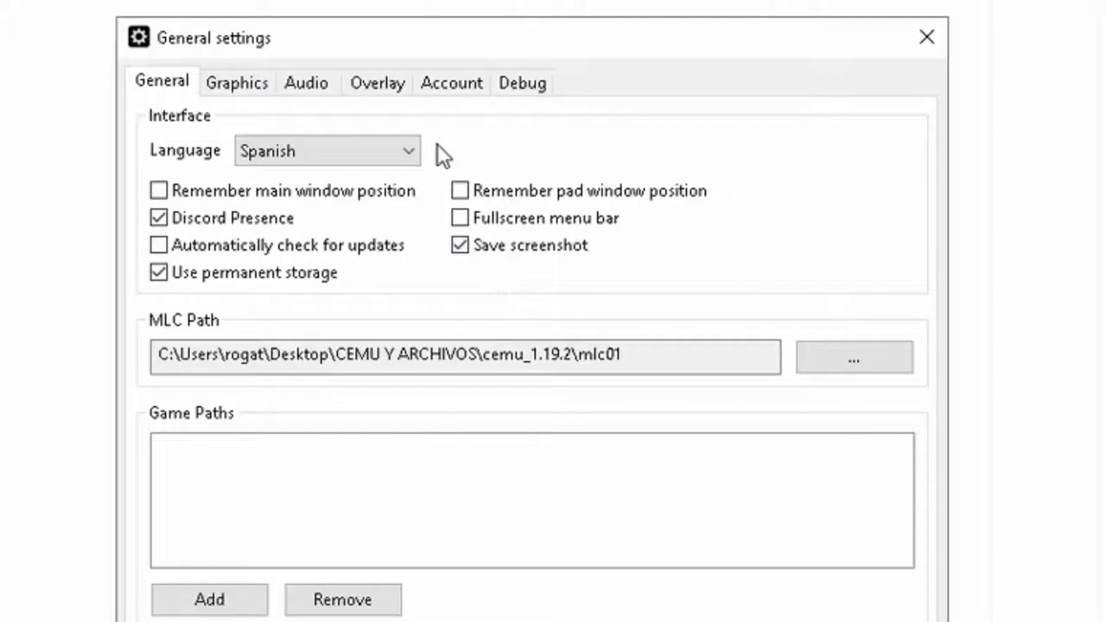
- Set the graphics API to Vulkan (experimental) and VSync to Triple buffering in the graphics settings
left_click(257, 87)
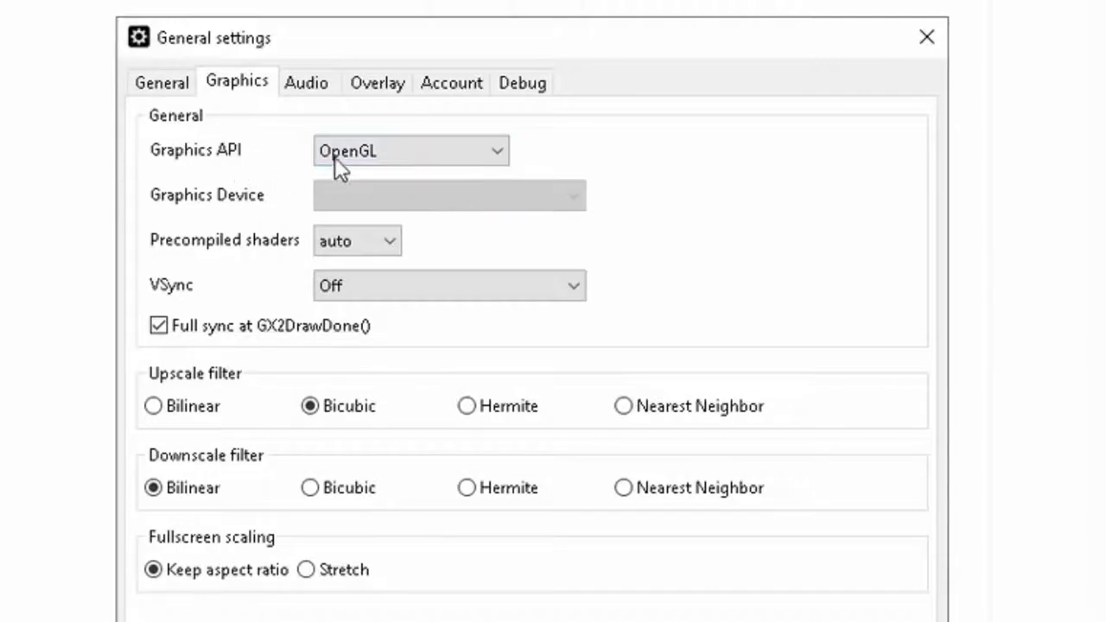
left_click(472, 160)
left_click(409, 204)
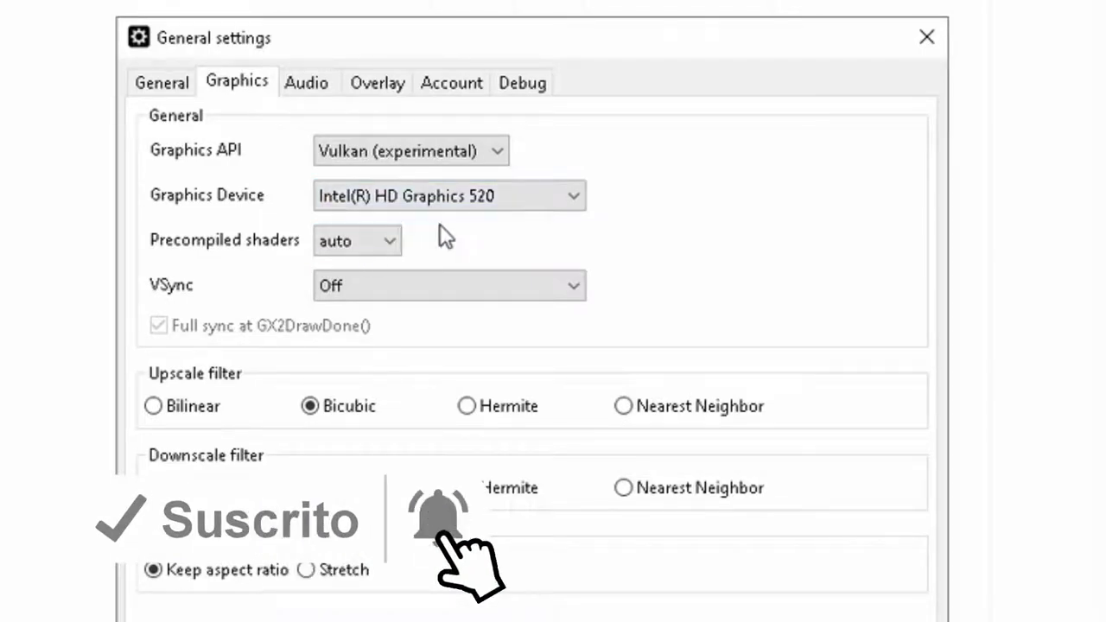
left_click(478, 154)
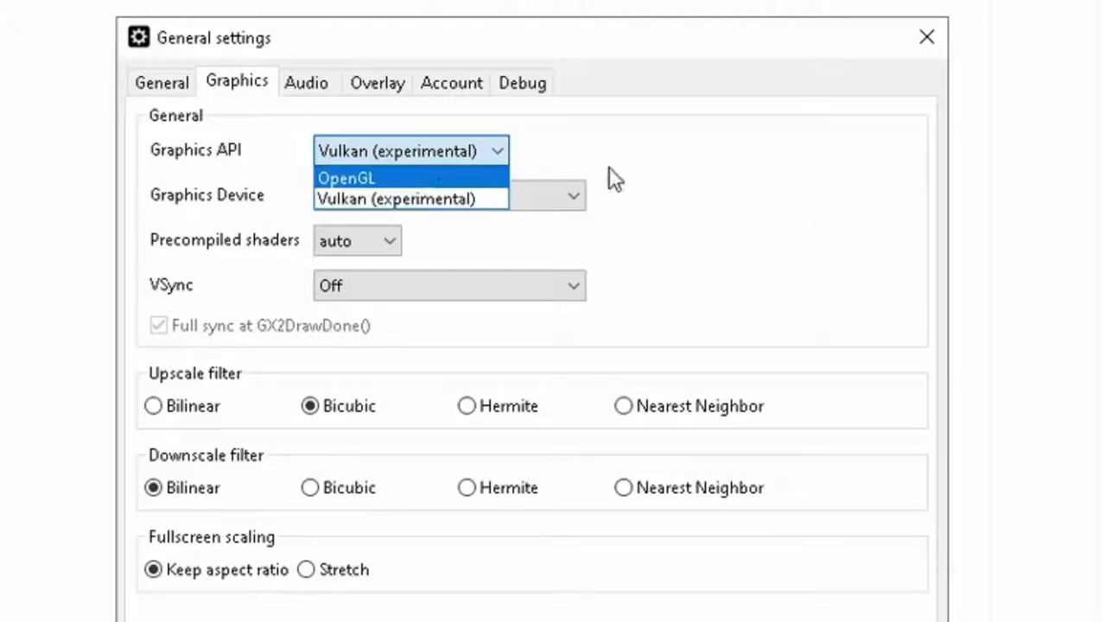
left_click(609, 178)
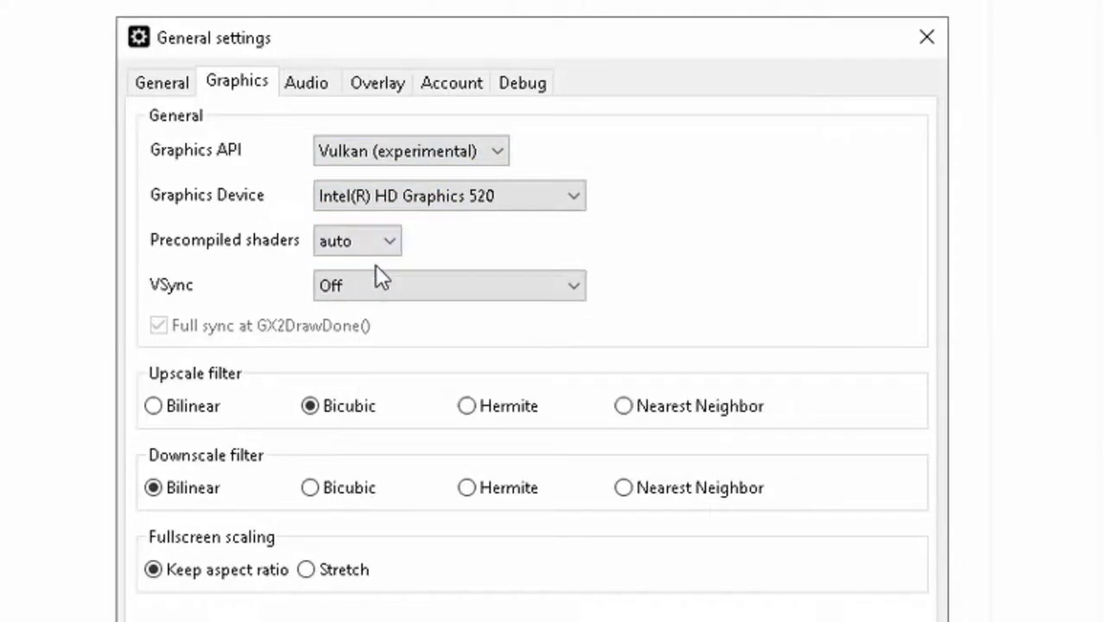
mouse_move(397, 242)
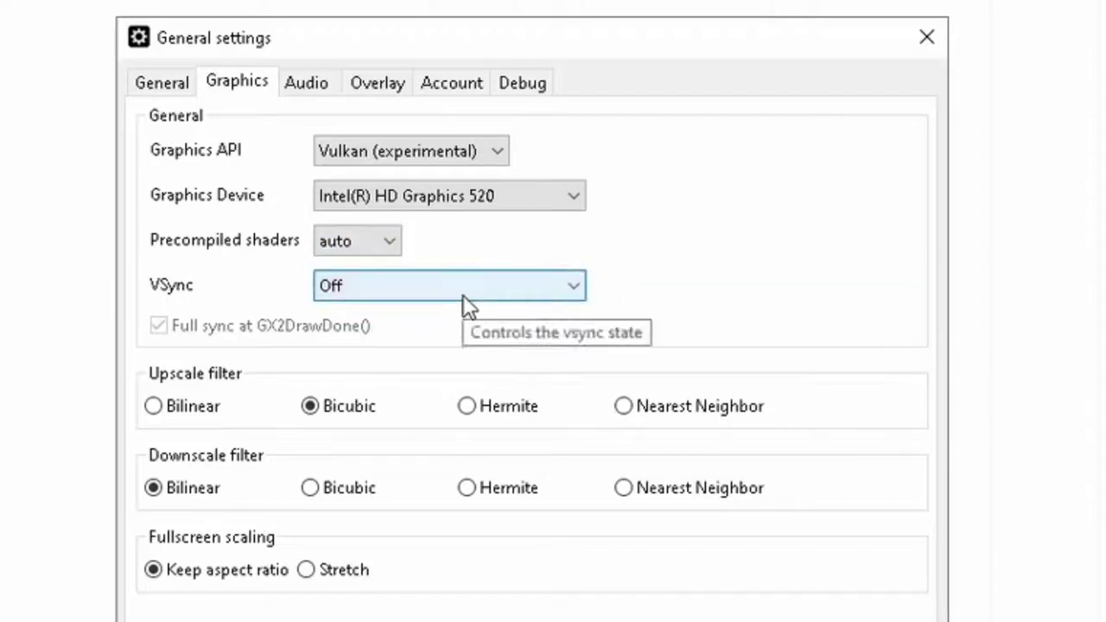
left_click(463, 295)
left_click(422, 355)
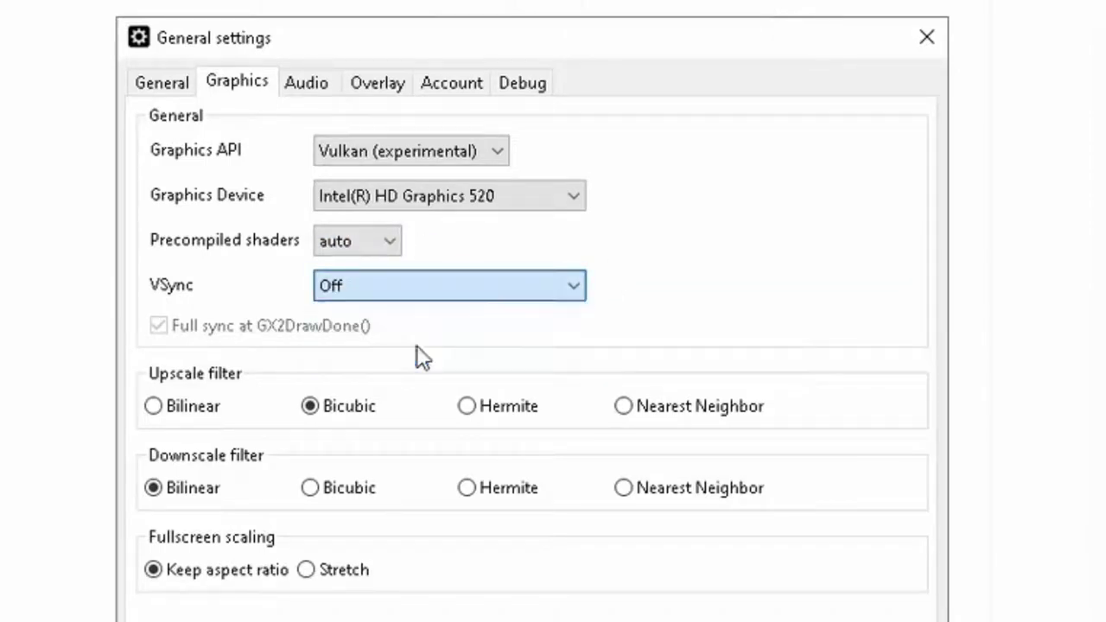
- Configure audio with the XAudio2 API, 12 ms latency and Altavoces (Realtek Audio) as the TV device
left_click(326, 85)
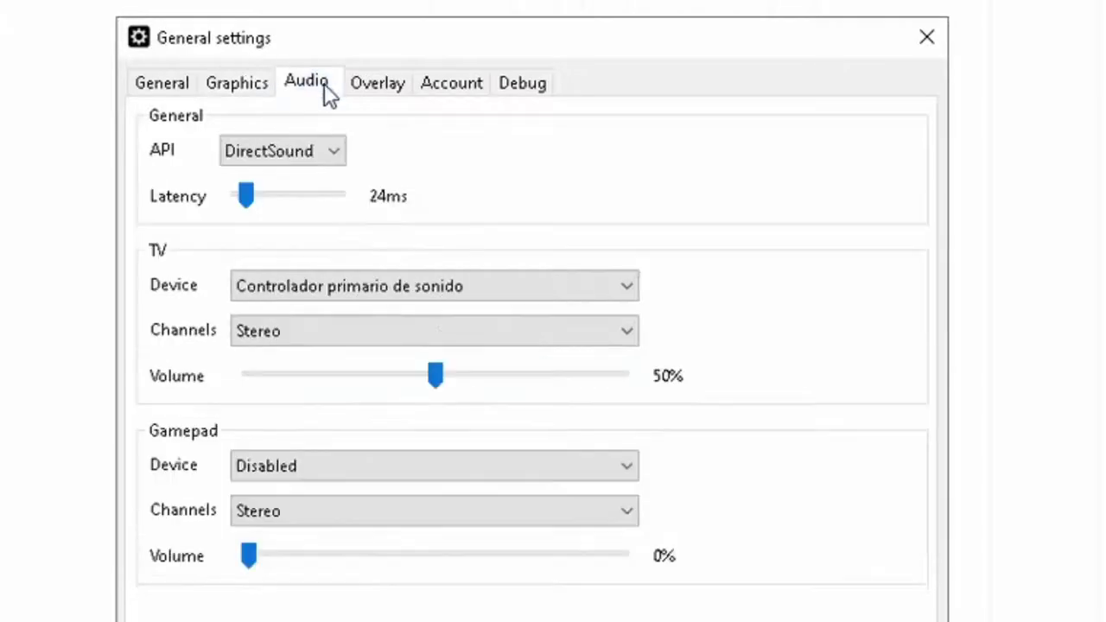
left_click(326, 155)
left_click(251, 200)
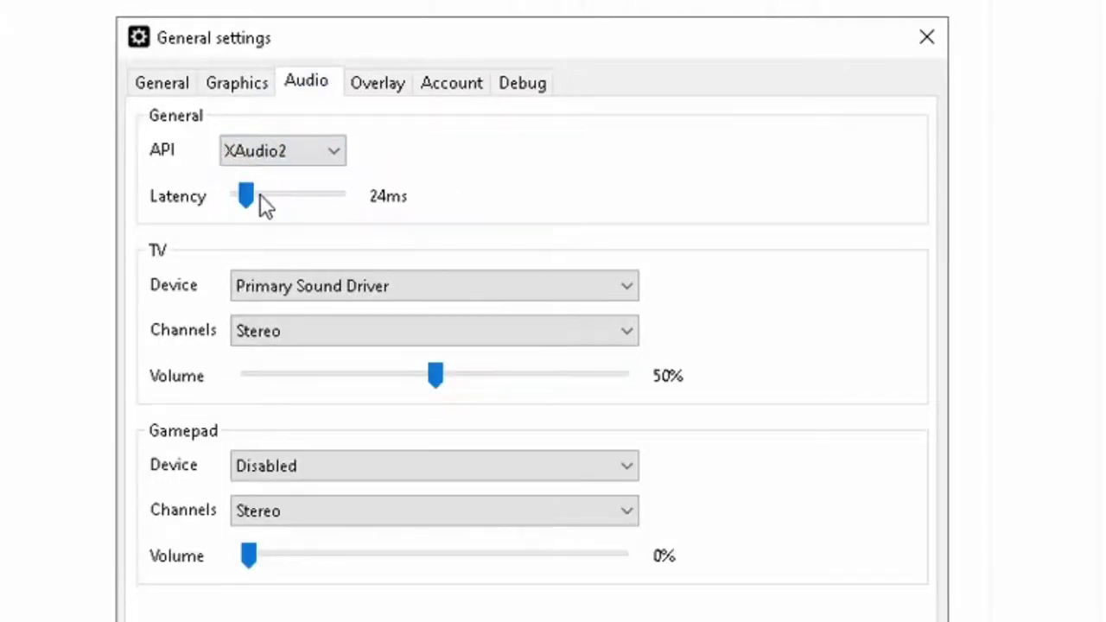
left_click_drag(251, 200, 243, 200)
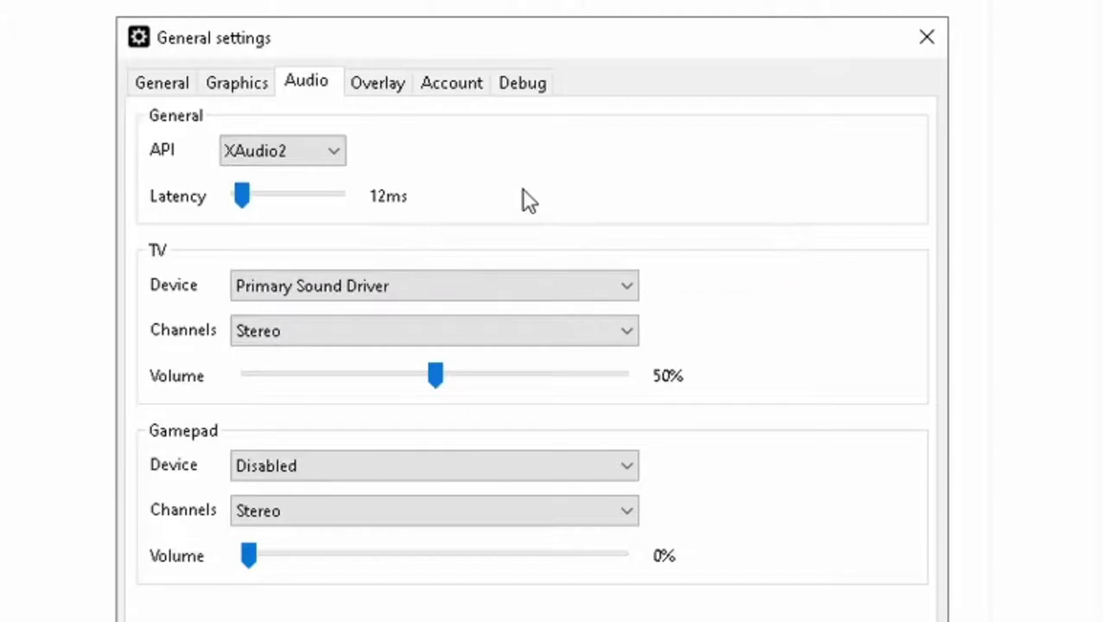
left_click(413, 292)
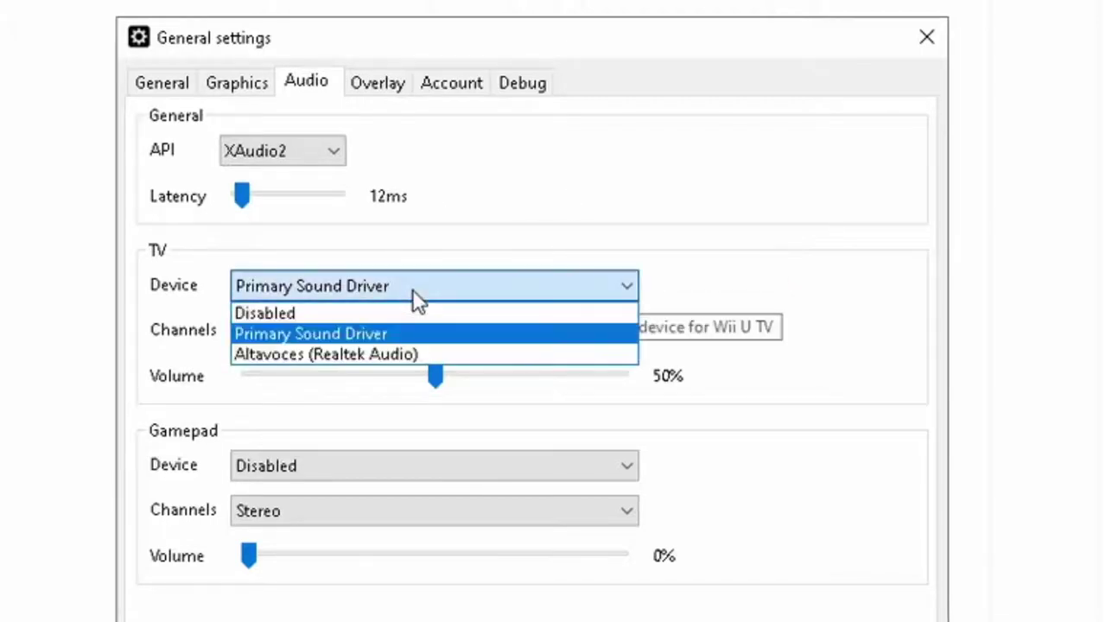
left_click(337, 353)
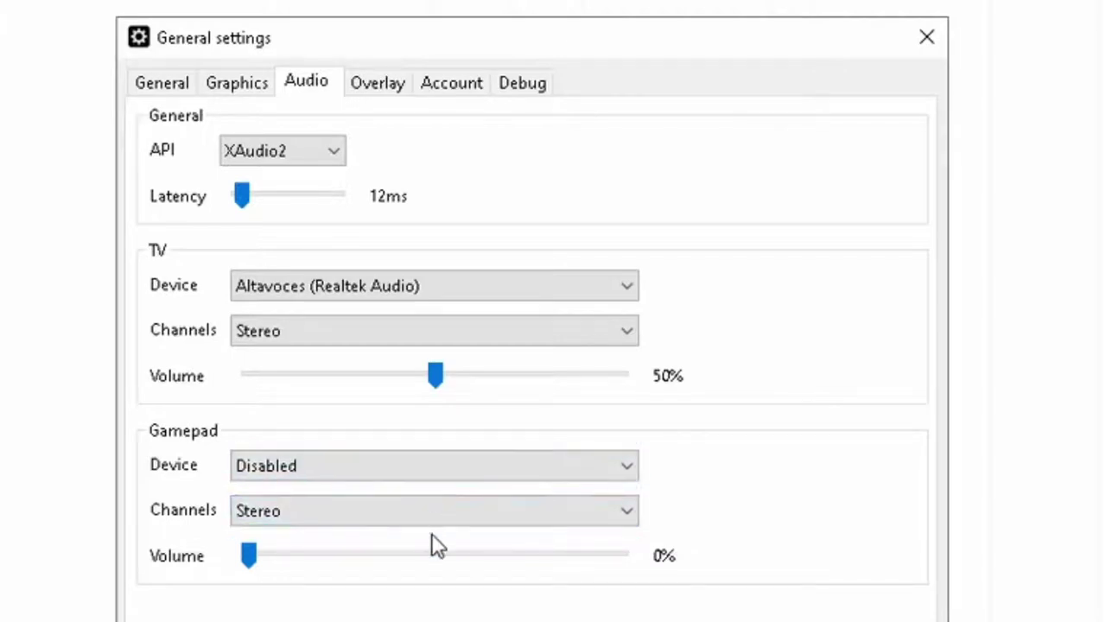
- Place the performance overlay at Top left with blue text and a 200% scale
left_click(389, 86)
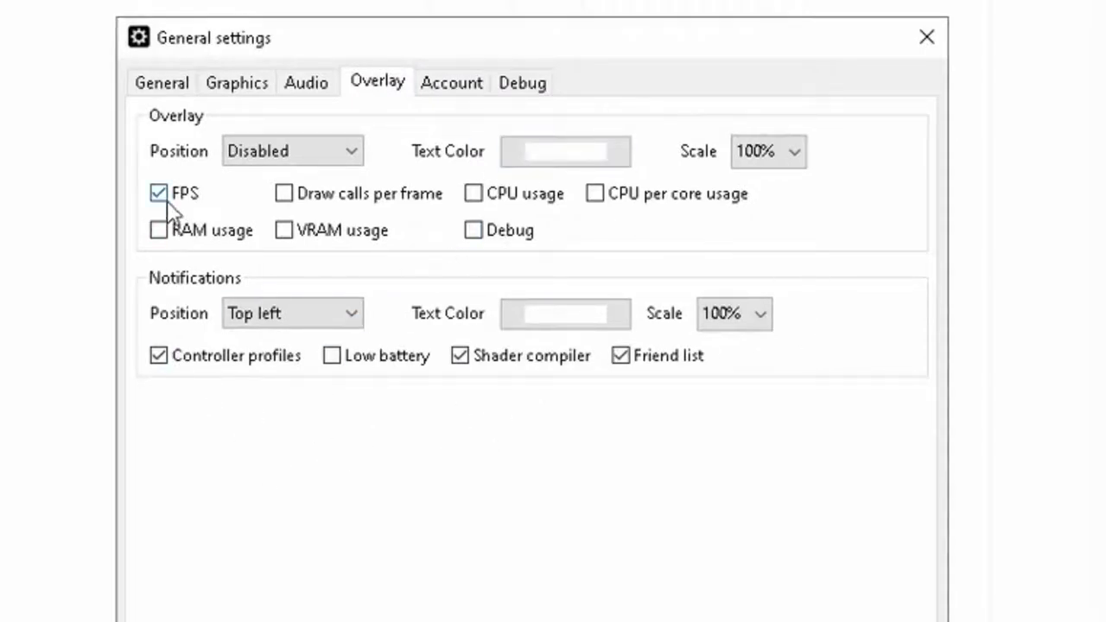
left_click(301, 151)
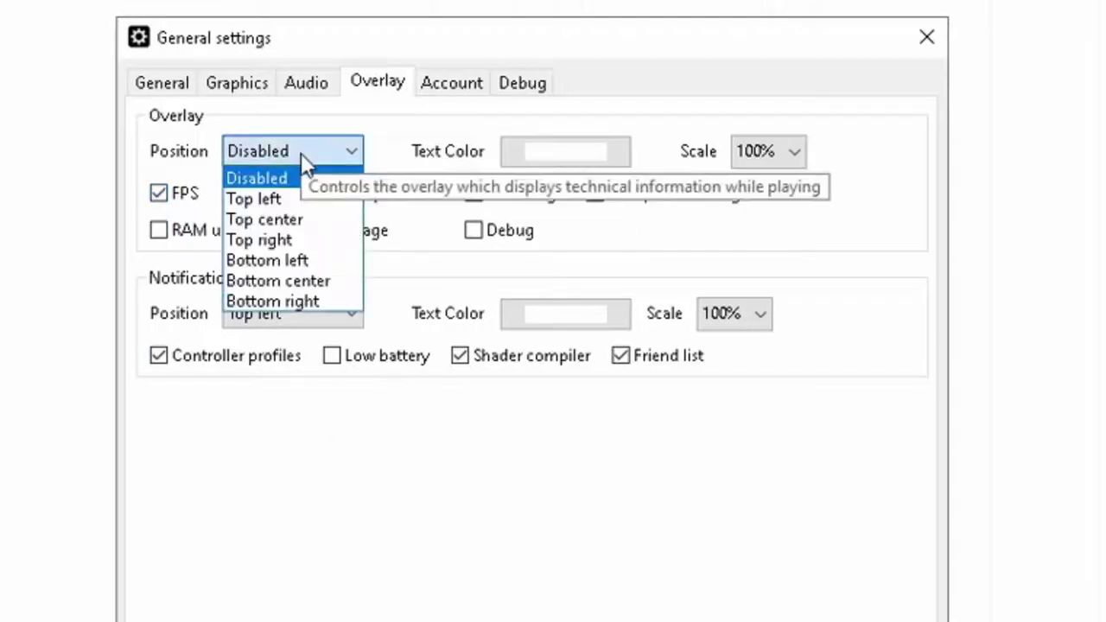
left_click(311, 200)
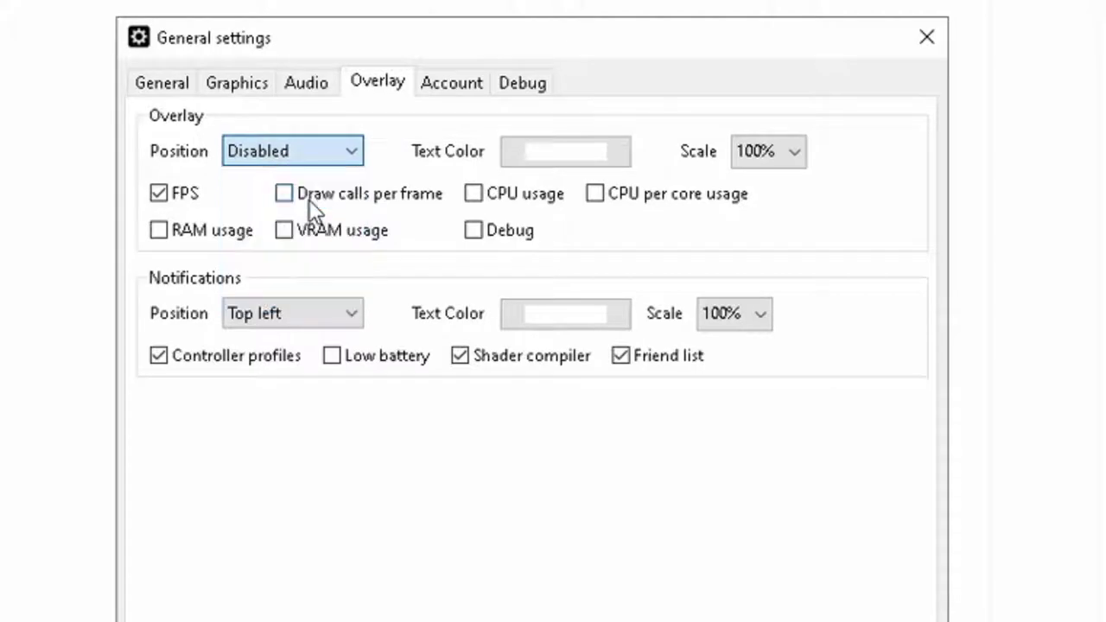
left_click(605, 157)
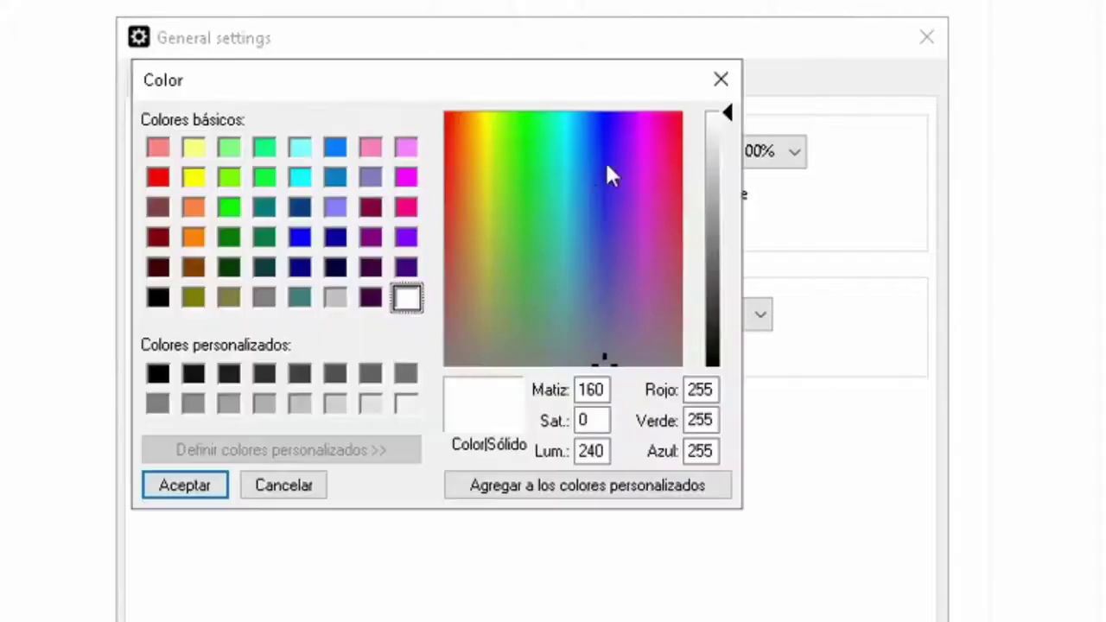
left_click(299, 236)
left_click(209, 486)
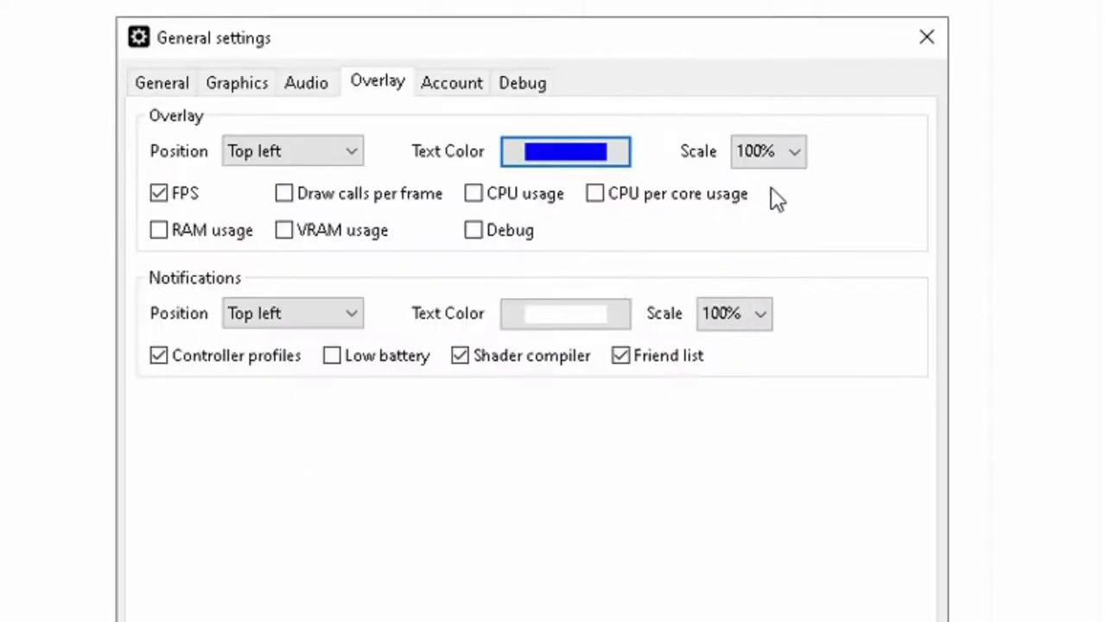
left_click(793, 154)
left_click(762, 304)
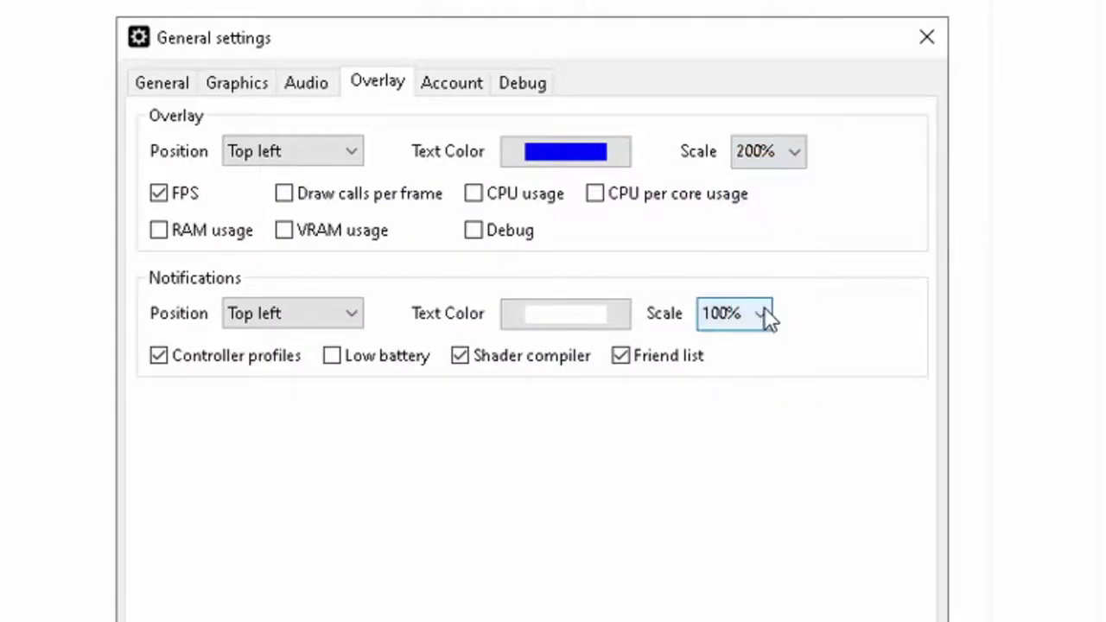
- Review the account, debug and graphics settings, and examine the MLC path in the general settings
left_click(441, 82)
left_click(534, 87)
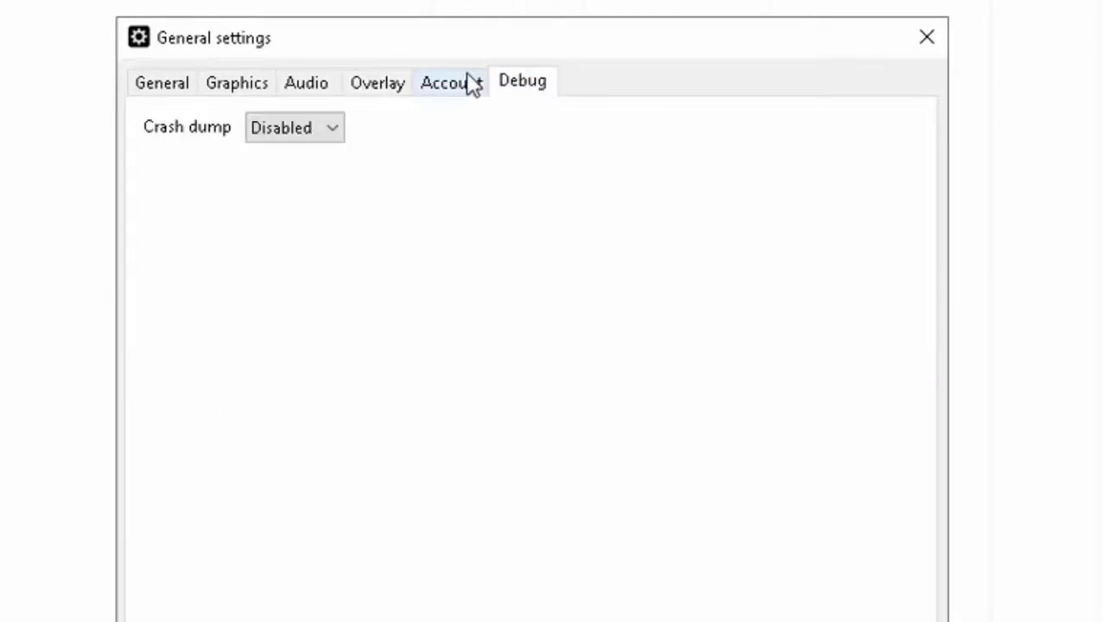
left_click(466, 84)
left_click(522, 87)
left_click(459, 90)
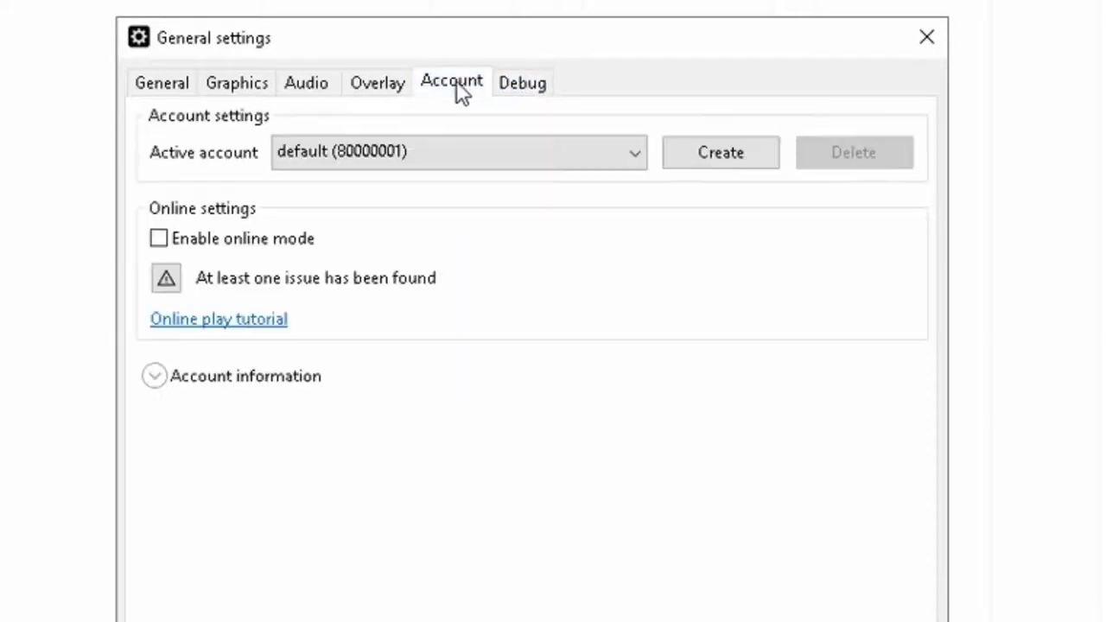
left_click(517, 87)
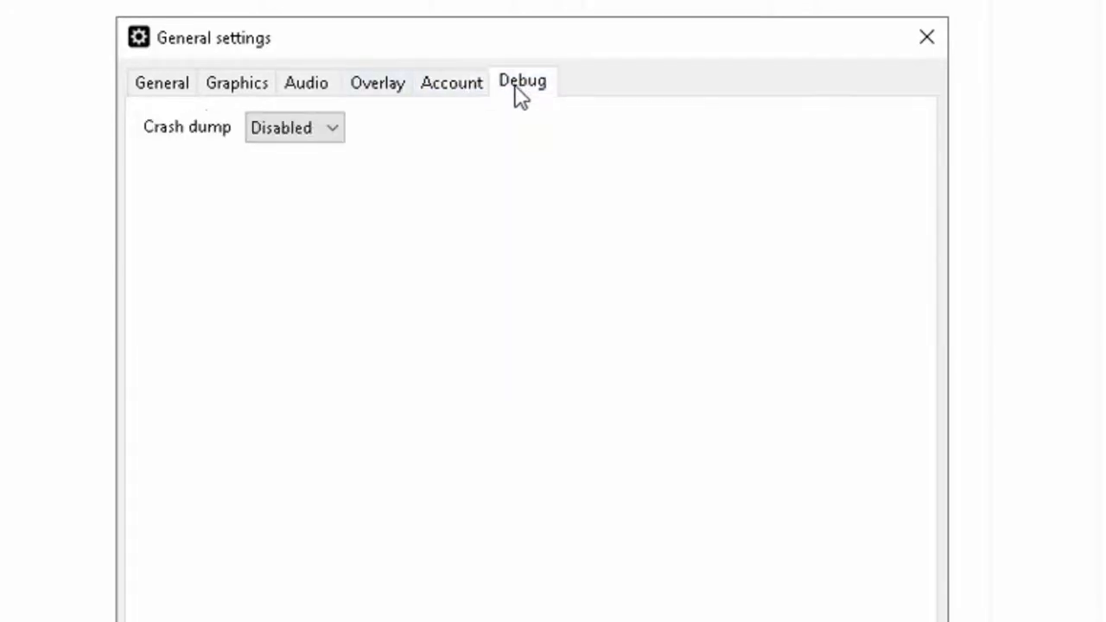
left_click(257, 93)
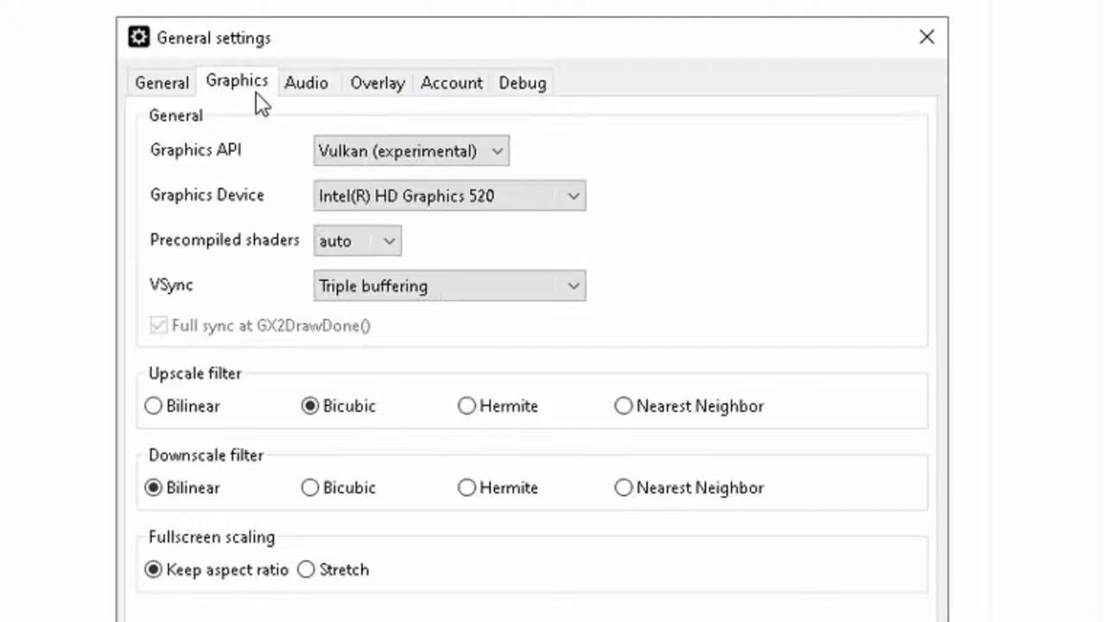
left_click(183, 92)
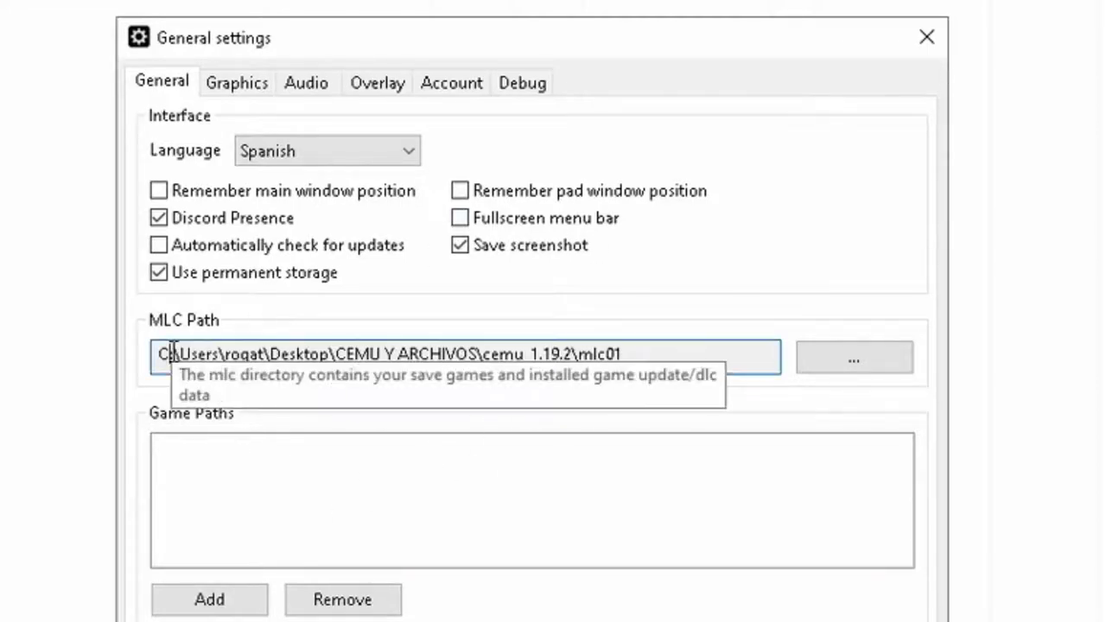
left_click_drag(167, 355, 622, 411)
left_click(386, 458)
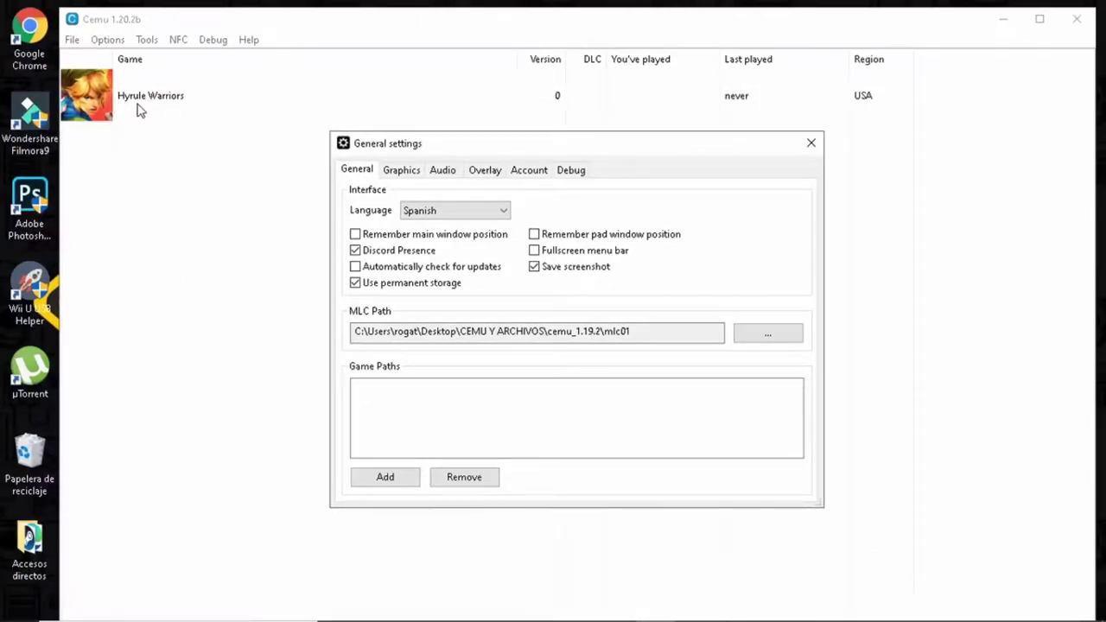
- Add the code folder of Donkey Kong Country Tropical Freeze (EUR) as a game path, close the settings and accept the language restart notice
left_click(382, 478)
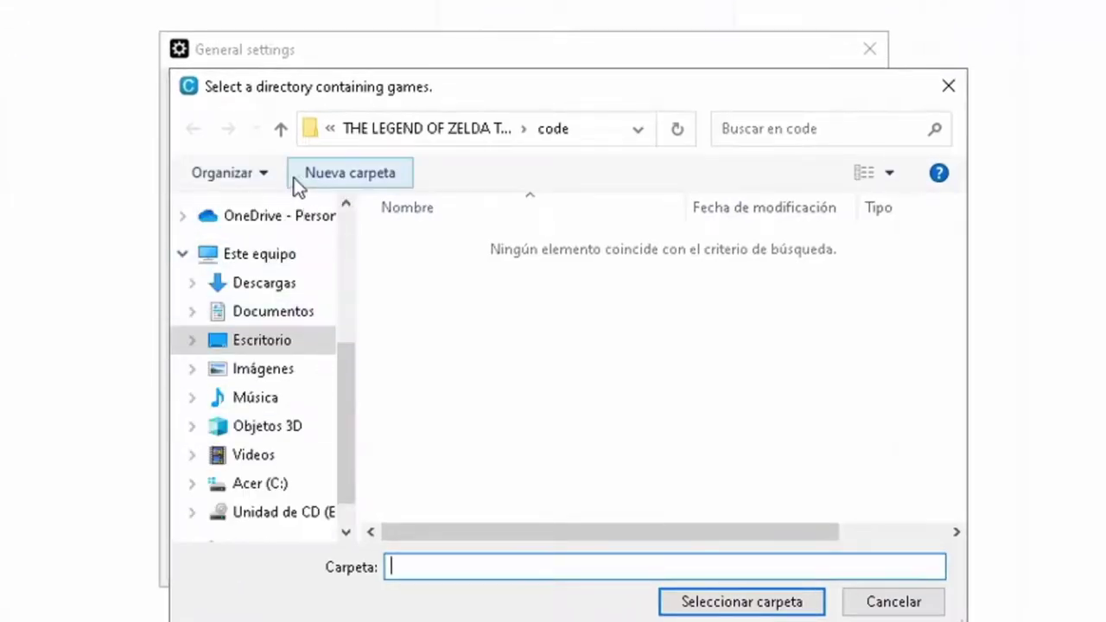
left_click(279, 131)
left_click(279, 132)
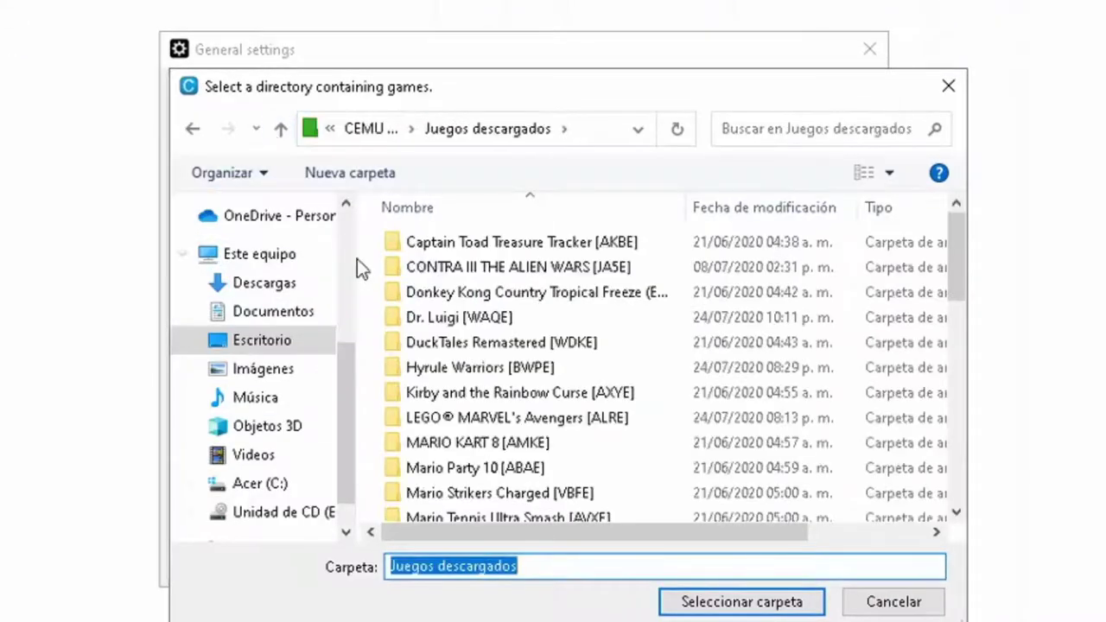
left_click(558, 297)
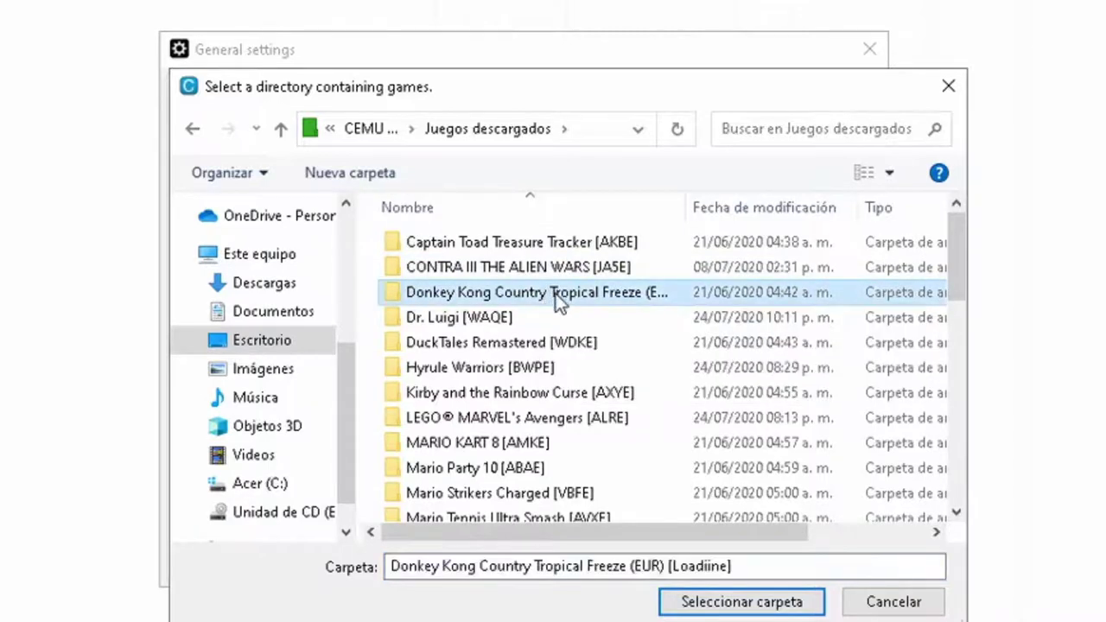
double_click(557, 296)
double_click(453, 246)
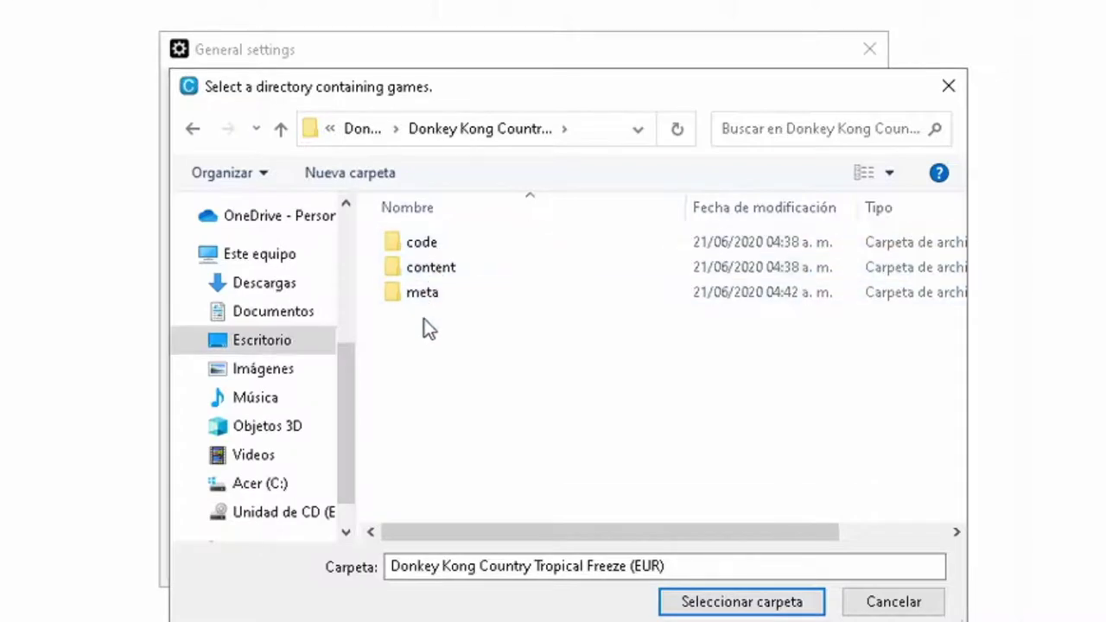
left_click(432, 245)
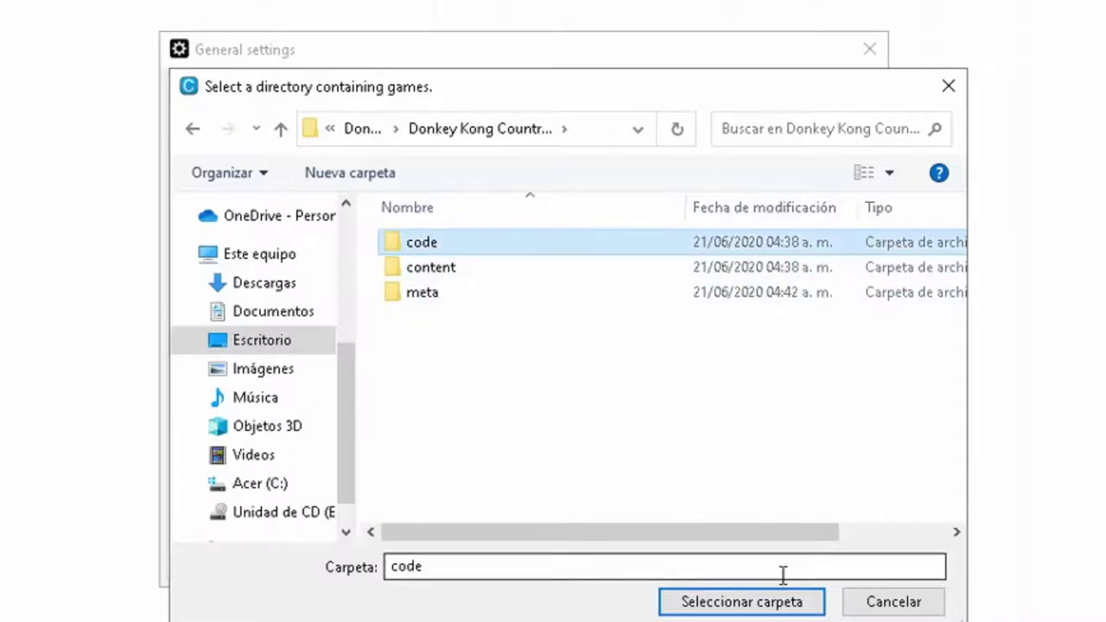
left_click(741, 602)
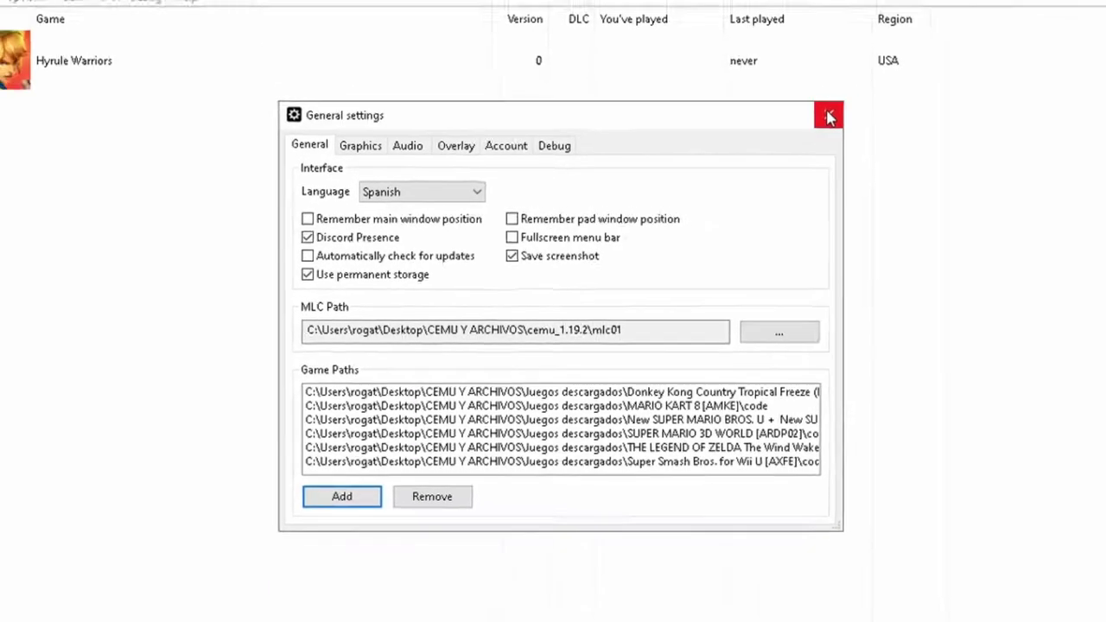
left_click(810, 145)
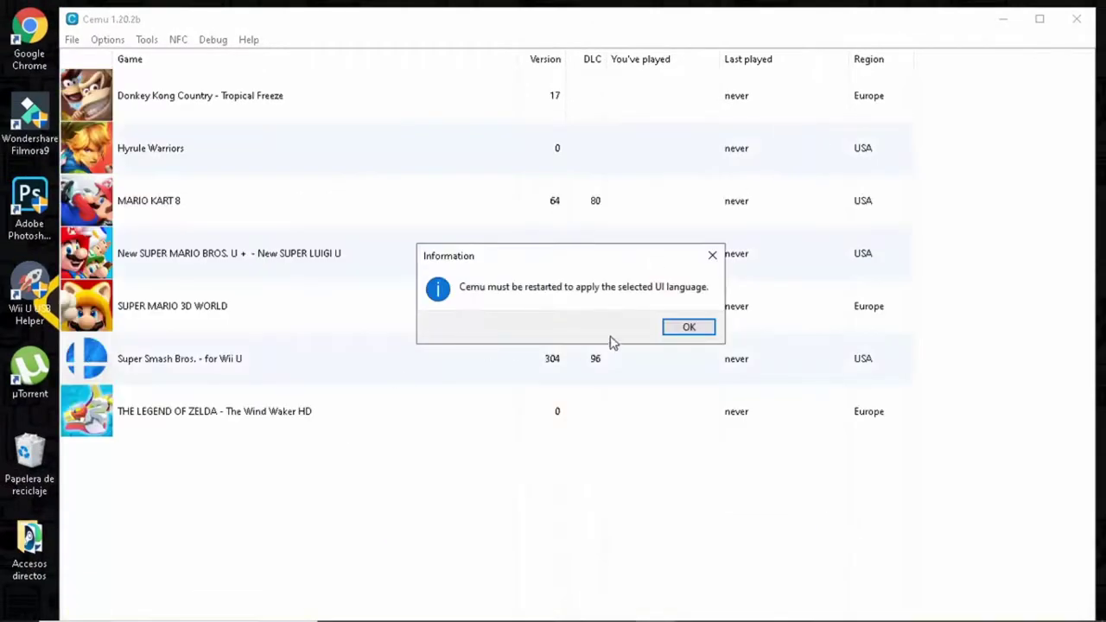
left_click(681, 330)
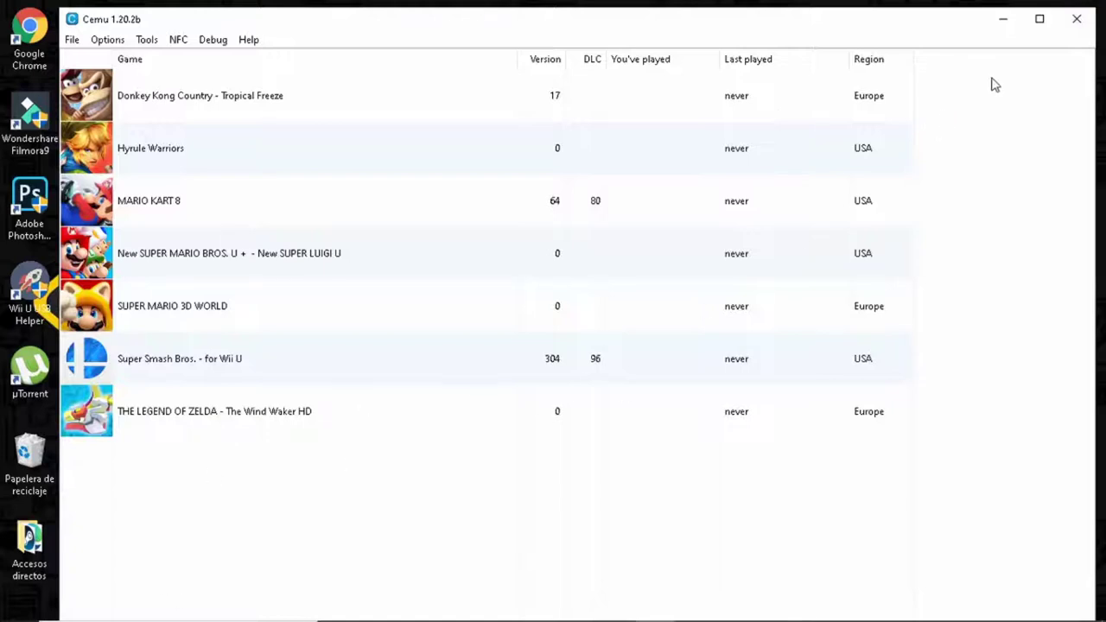
- Close the emulator and move the keys file from CEMU 1.20.2B into the cemu_1.20.2 folder, replacing the existing copy
left_click(1076, 18)
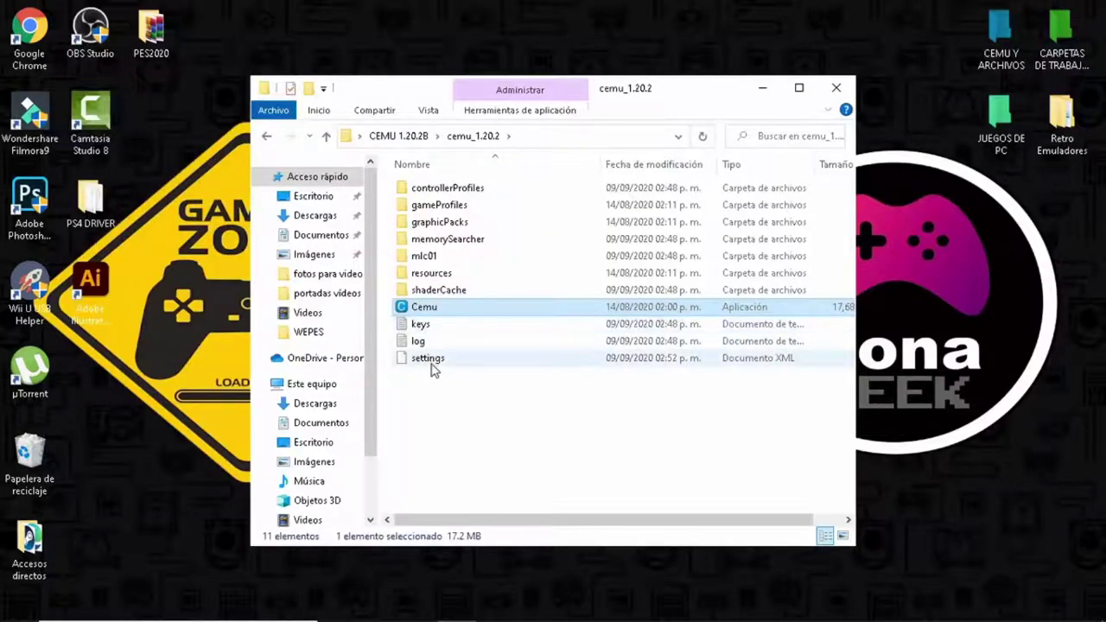
left_click(326, 136)
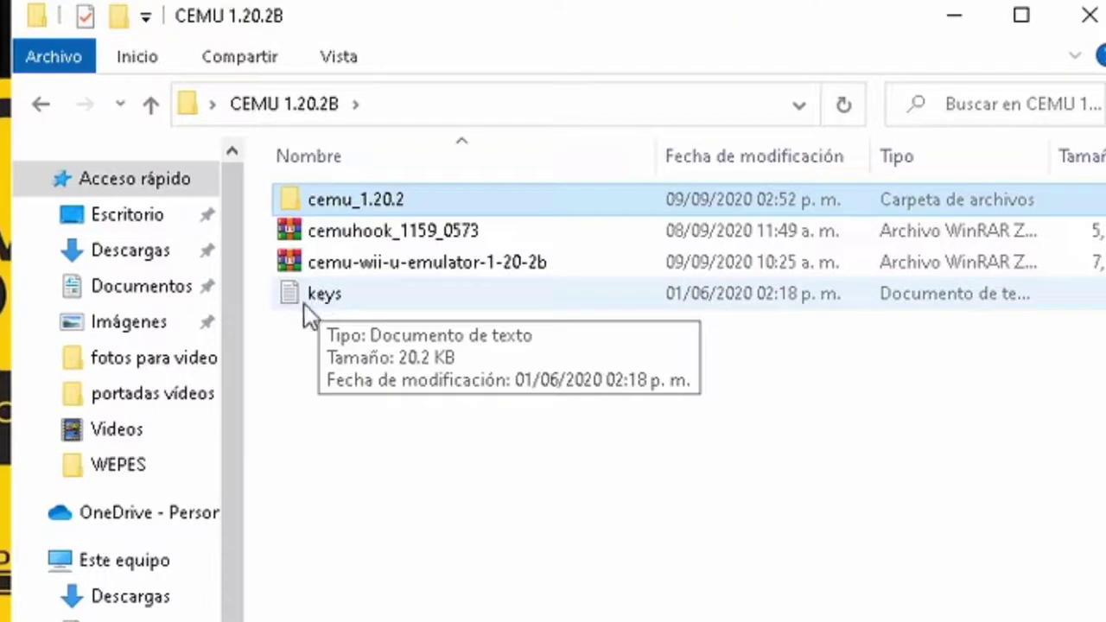
left_click_drag(318, 295, 351, 199)
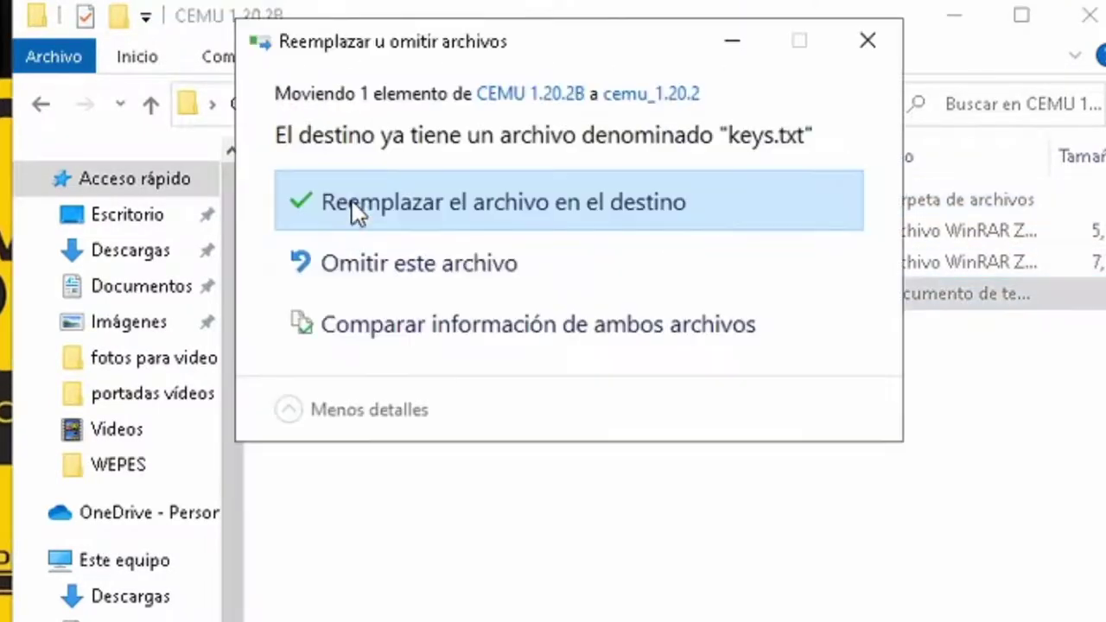
left_click(489, 218)
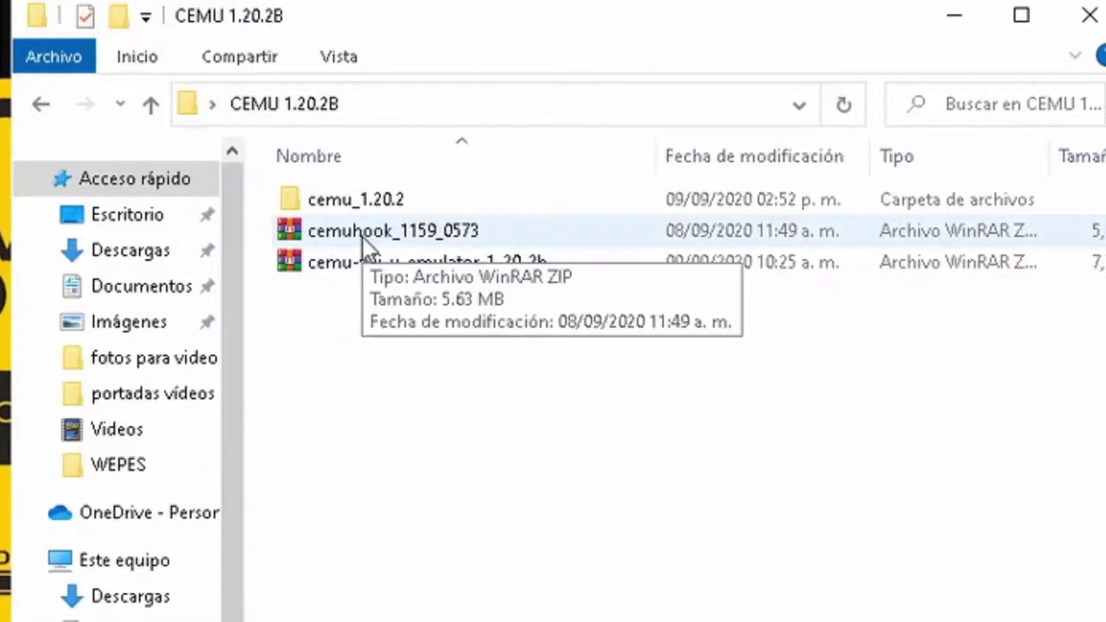
- Move the cemuhook_1159_0573 archive into the cemu_1.20.2 folder and extract its contents there
left_click_drag(354, 238, 365, 198)
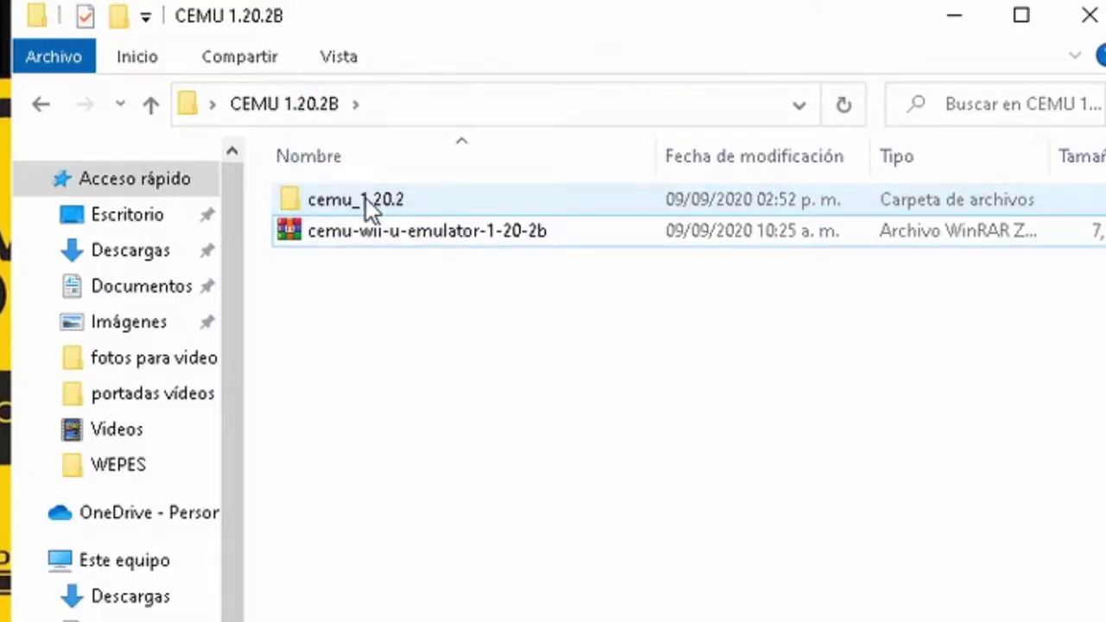
double_click(365, 198)
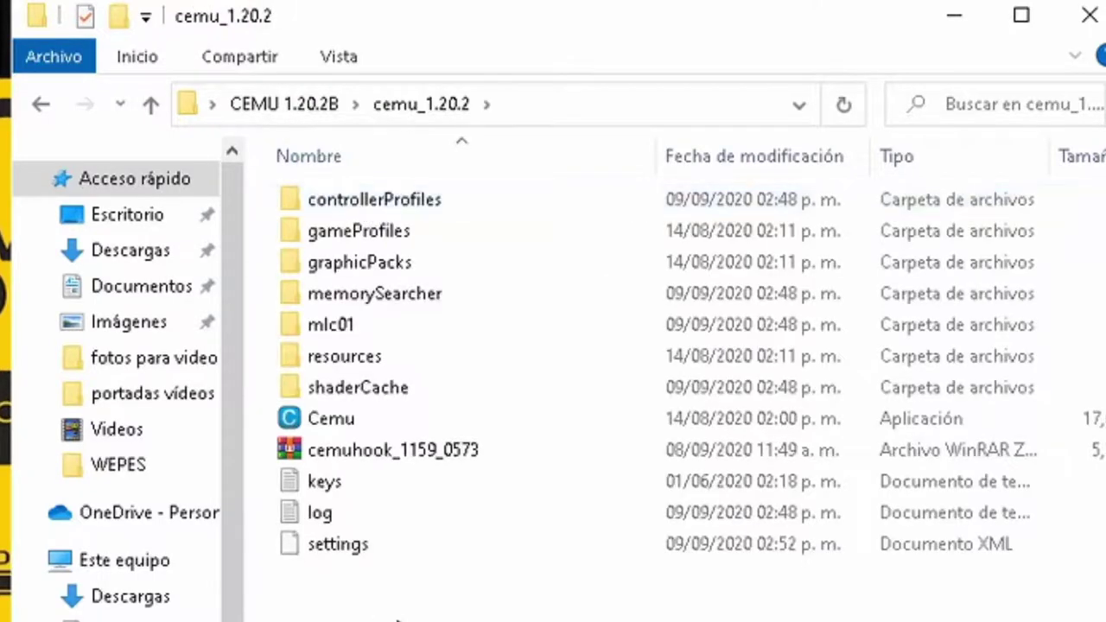
right_click(409, 450)
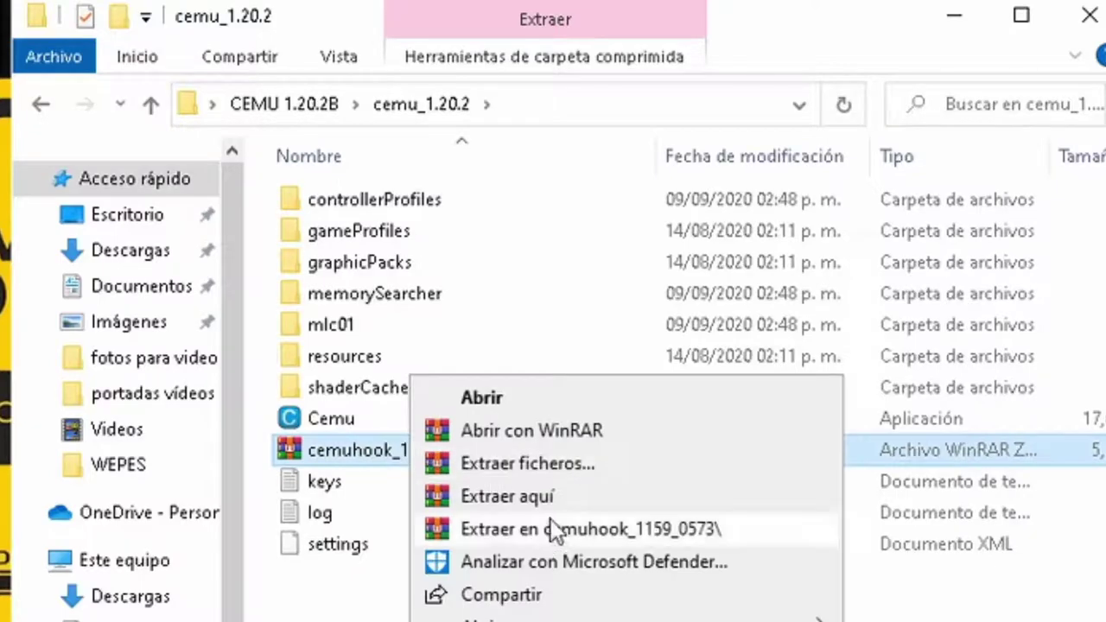
left_click(567, 499)
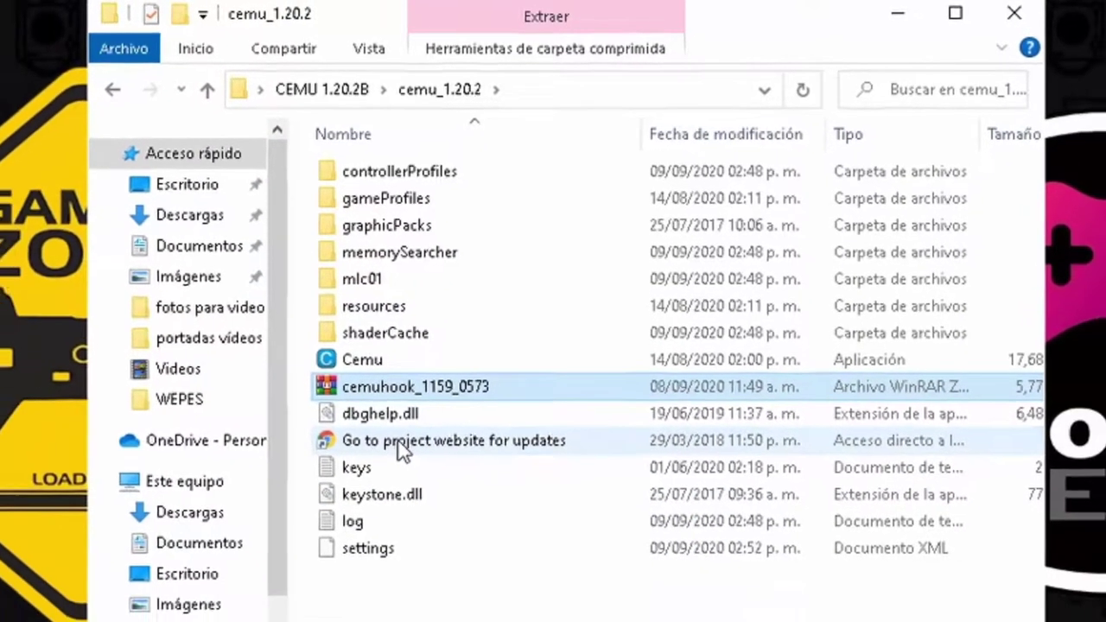
- Delete the "Go to project website for updates" shortcut and move the cemuhook_1159_0573 archive back to the CEMU 1.20.2B folder
right_click(398, 441)
left_click(486, 621)
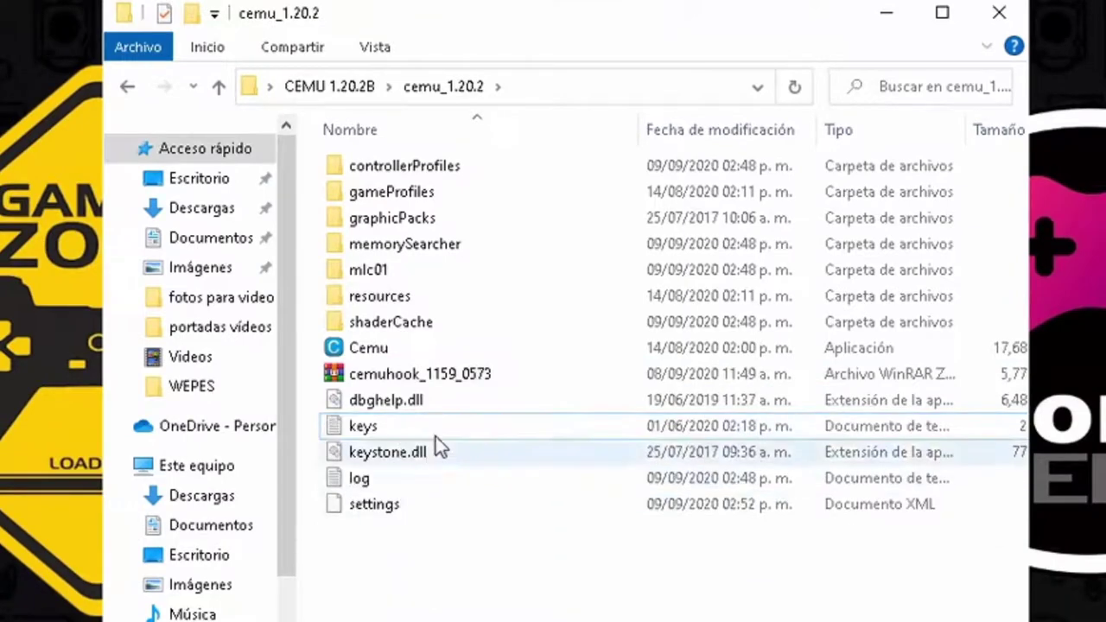
left_click_drag(415, 376, 340, 83)
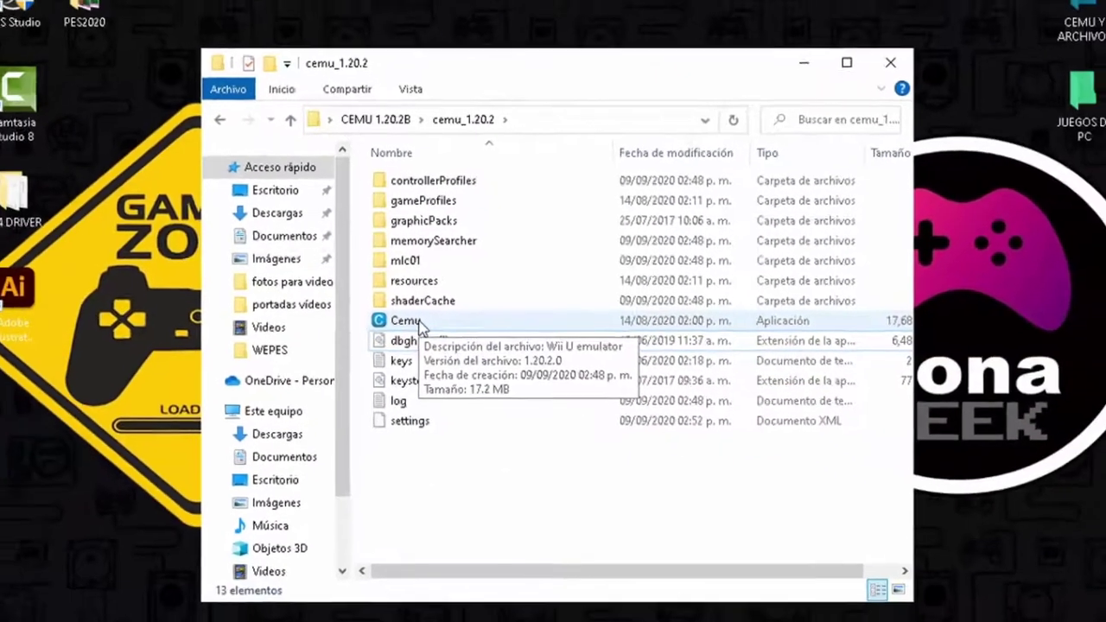
- Relaunch Cemu, download the latest community graphic packs and close the graphic packs window
double_click(380, 348)
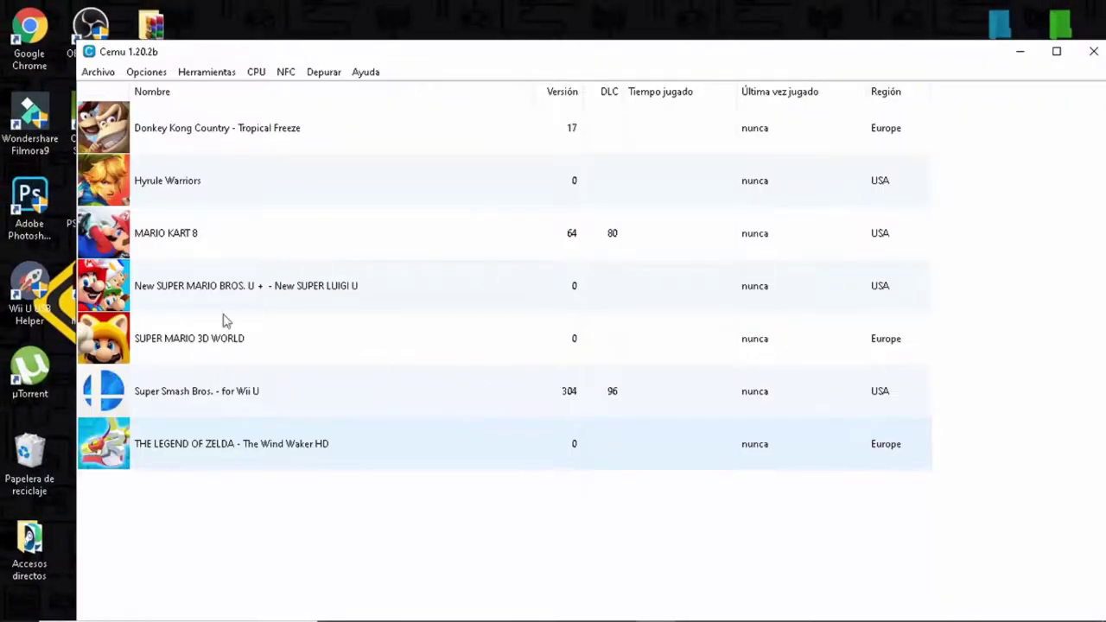
left_click(143, 74)
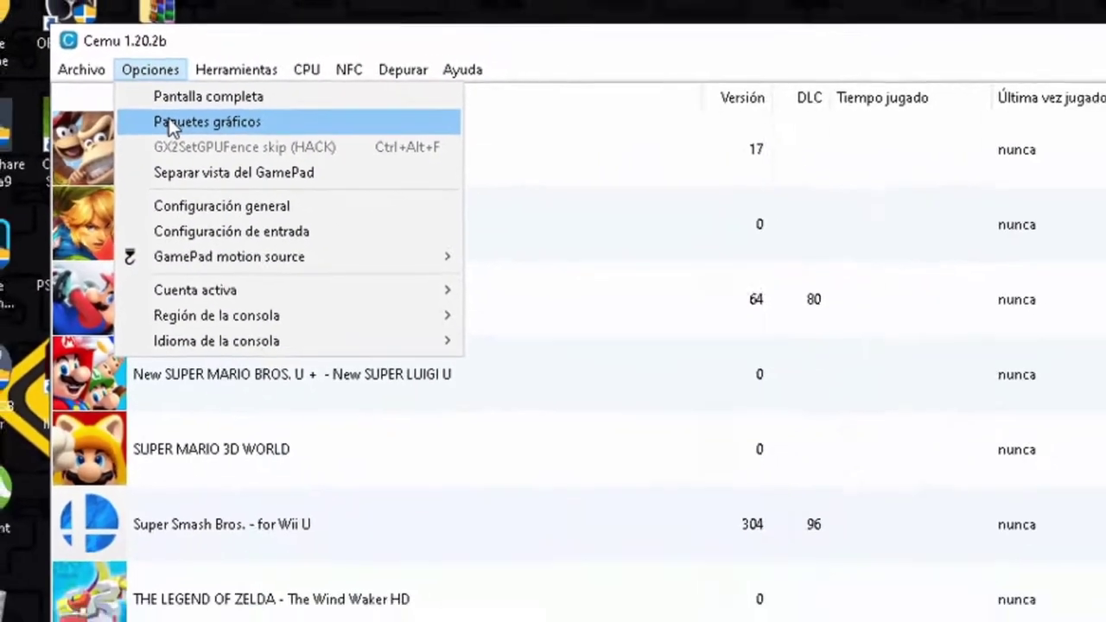
left_click(178, 133)
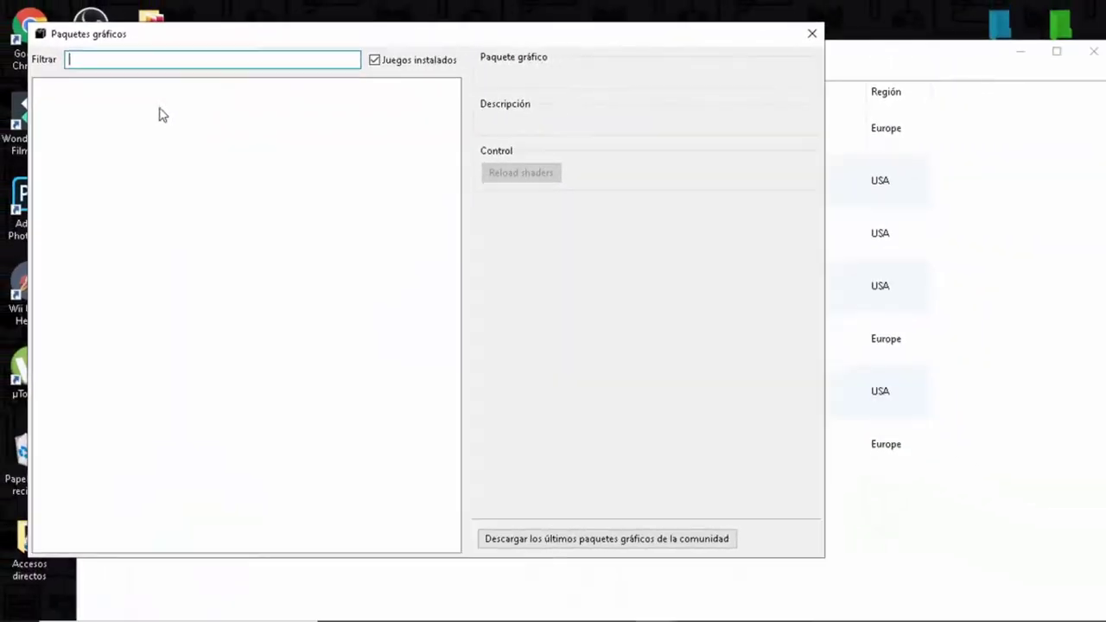
left_click(614, 541)
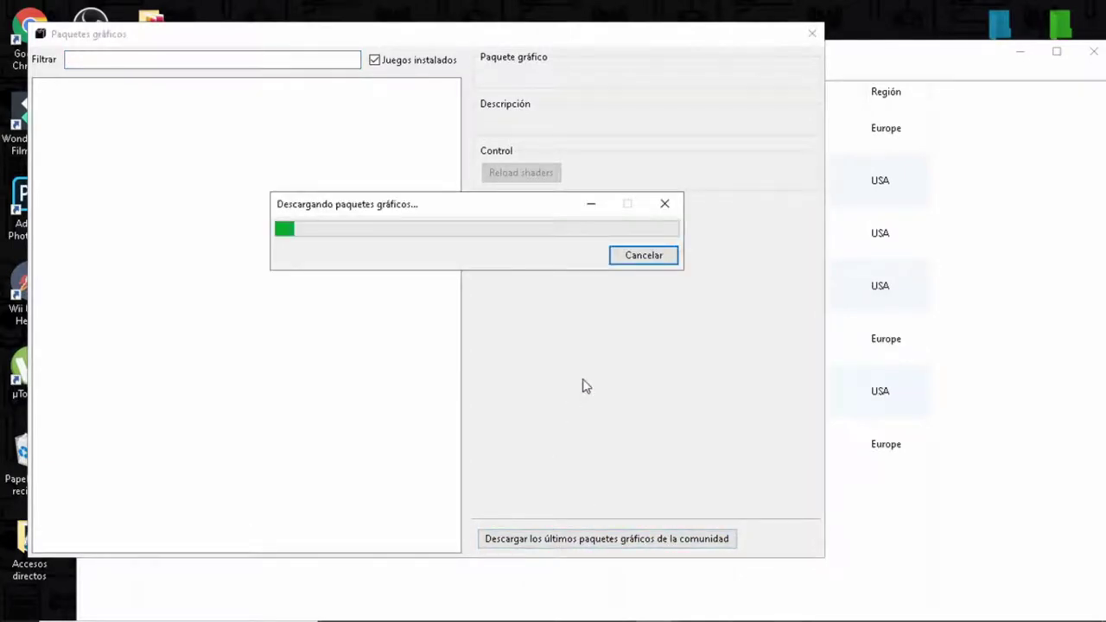
key("Escape")
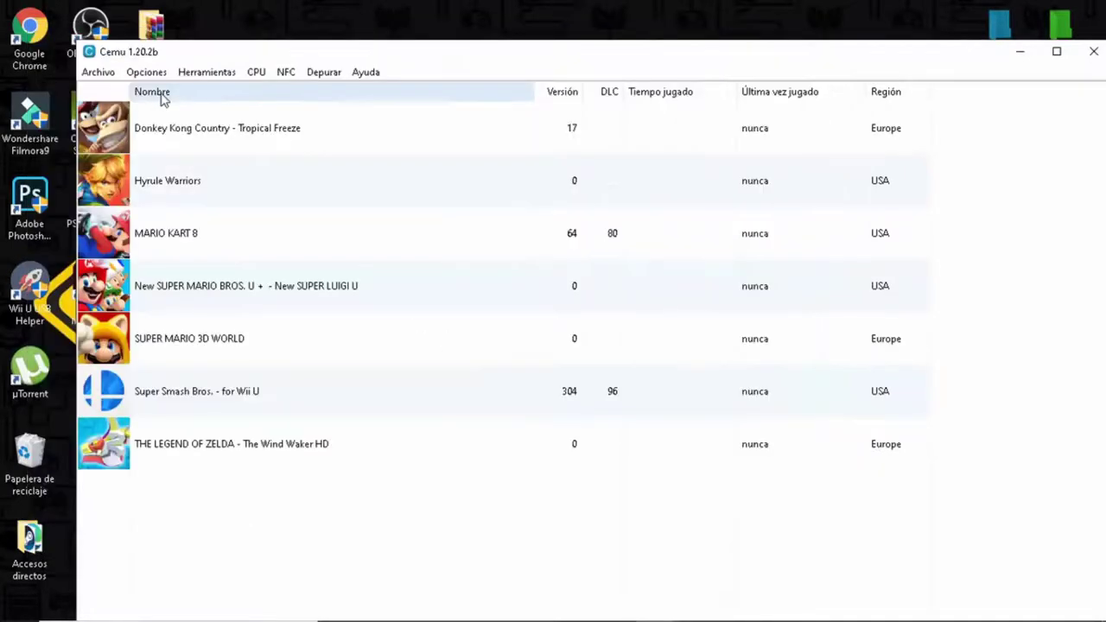
- Open the input settings and set Mando 1 to emulate a Wii U Pro Controller
left_click(146, 72)
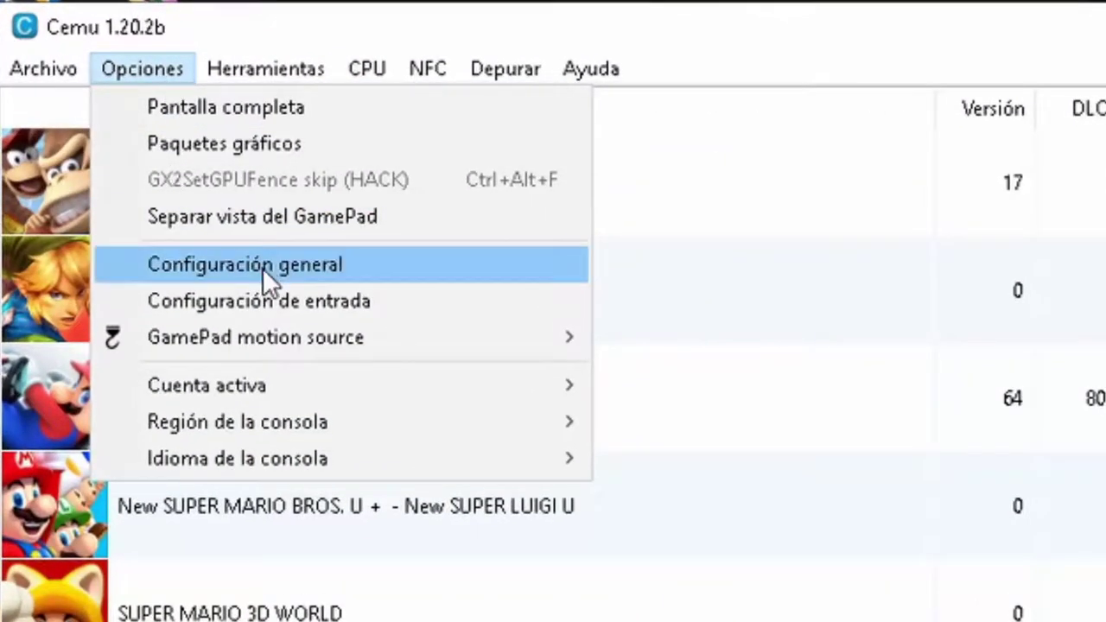
left_click(259, 301)
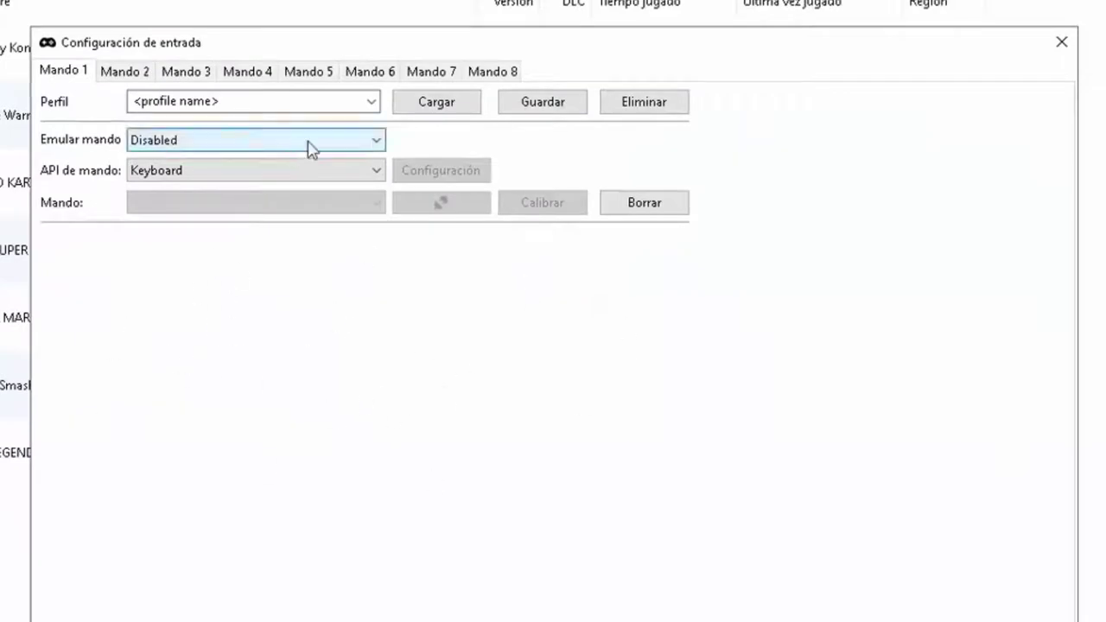
left_click(371, 102)
left_click(257, 326)
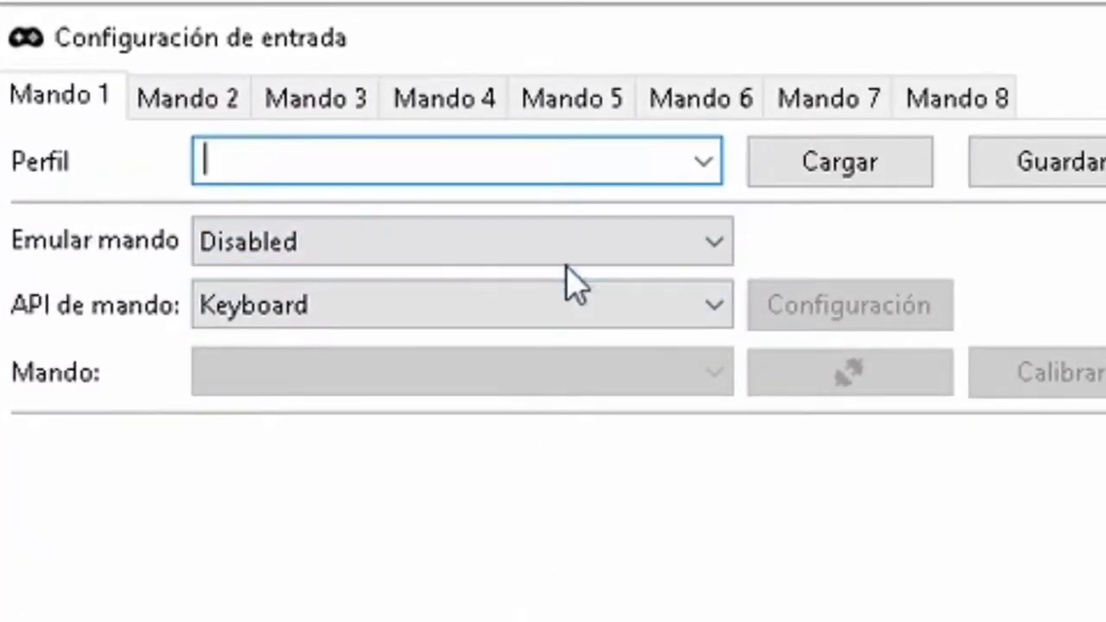
left_click(567, 259)
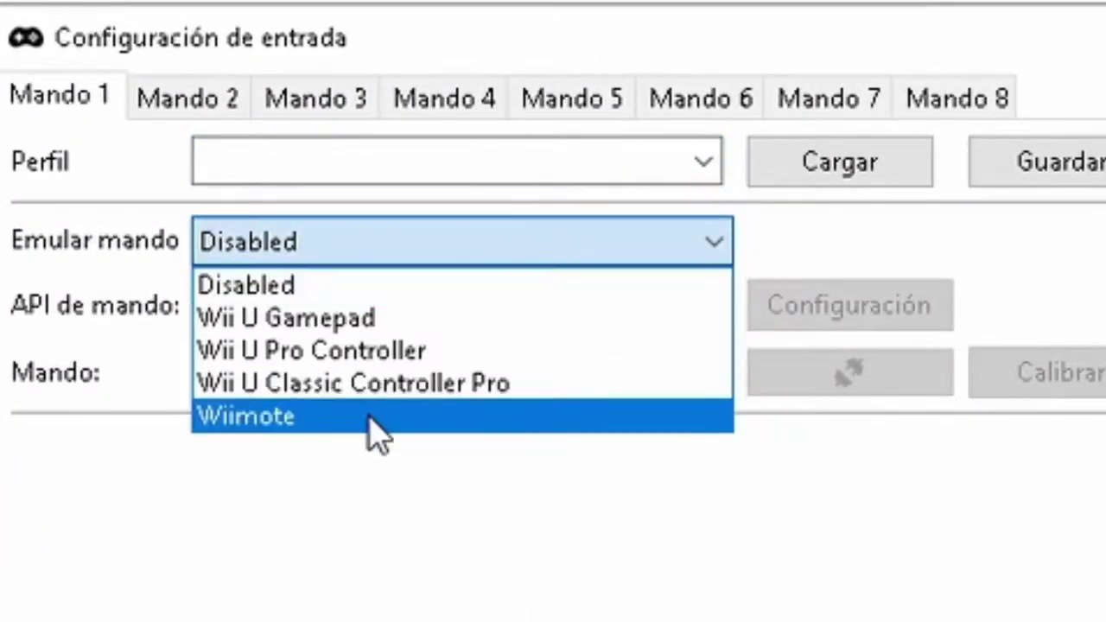
left_click(423, 351)
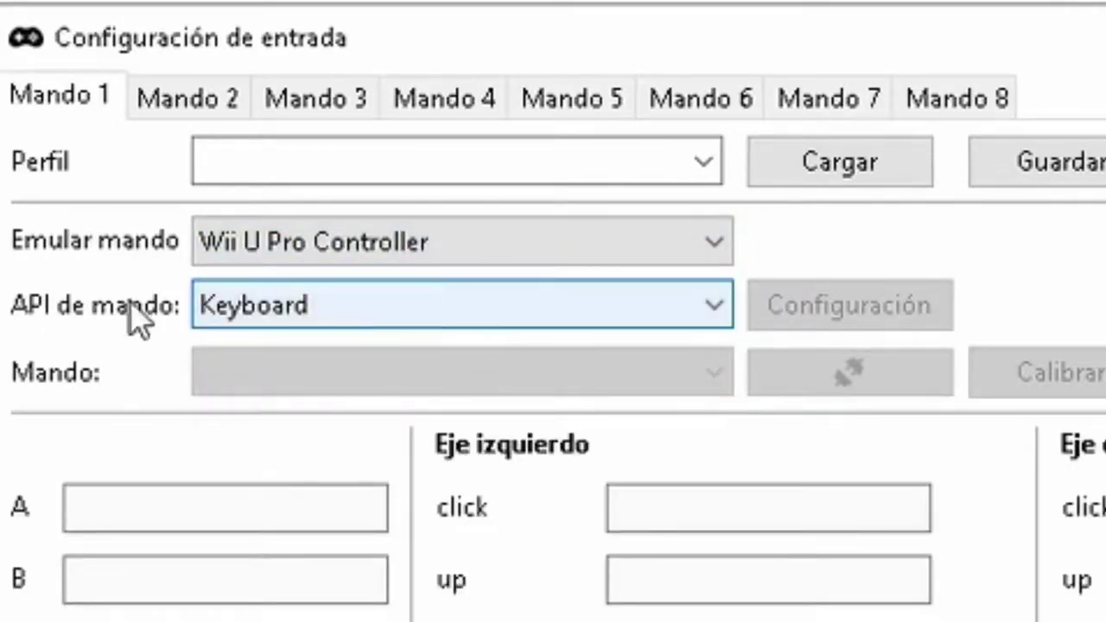
- Set Mando 1's controller API to DirectInput and its device to Controller (Xbox One For Windows)
left_click(438, 305)
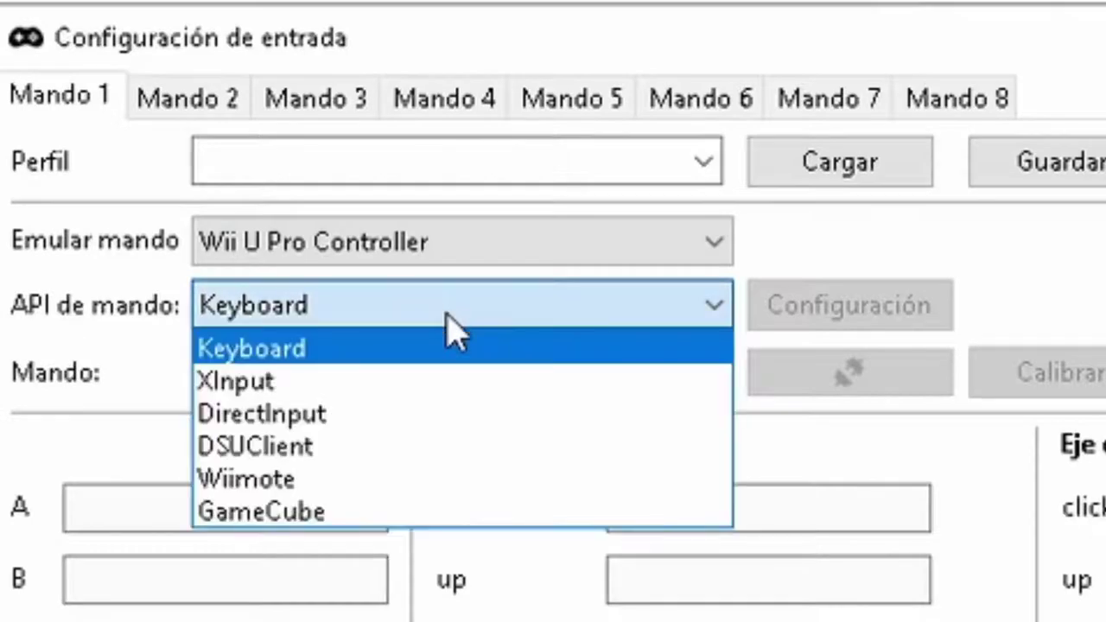
left_click(368, 421)
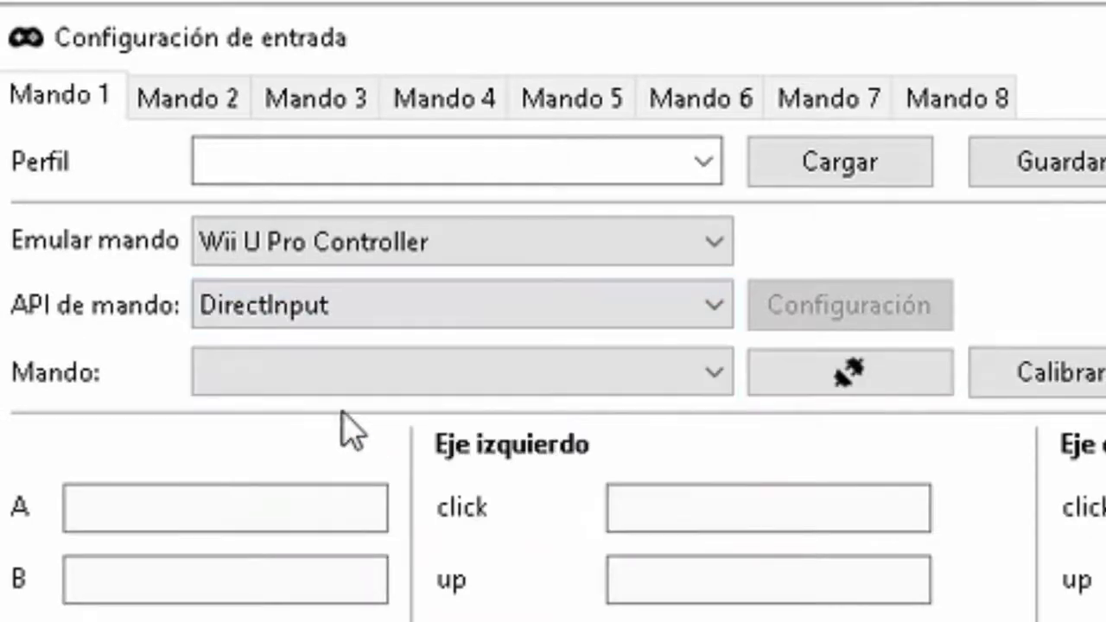
left_click(560, 376)
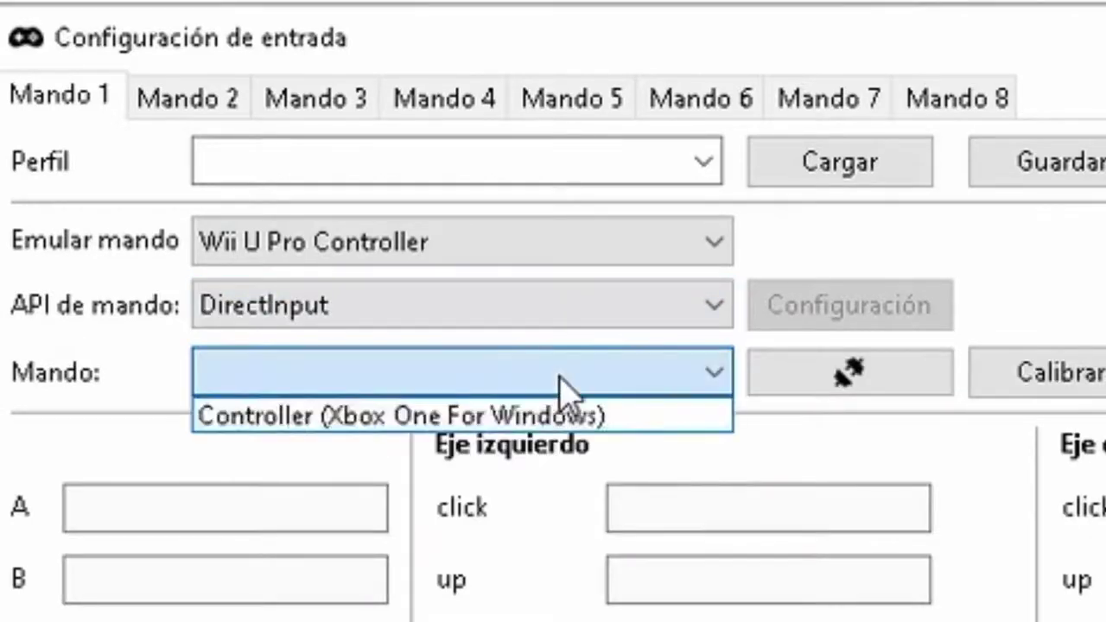
left_click(510, 418)
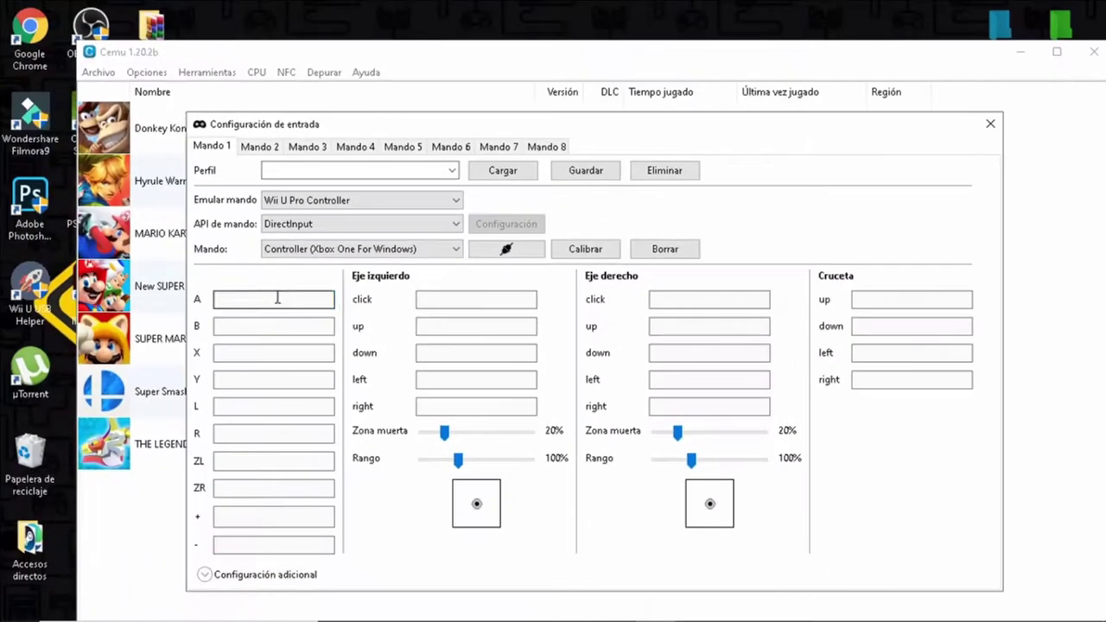
- Map all buttons, sticks and the D-pad of Mando 1, save the profile as "XBOX wii U pro" and close the input settings
left_click(232, 507)
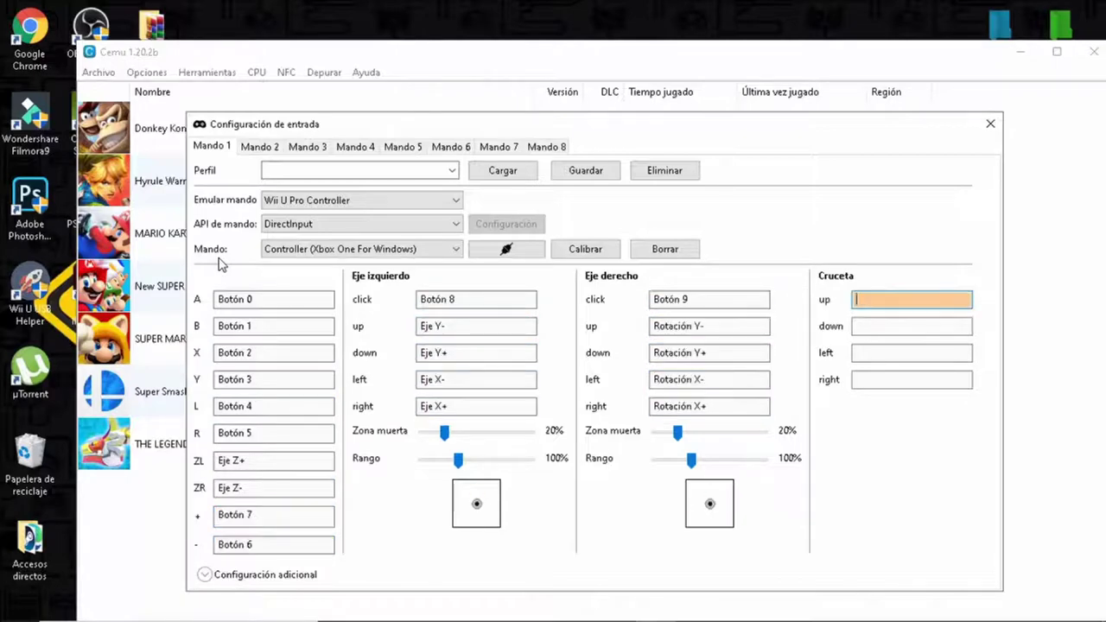
left_click(333, 170)
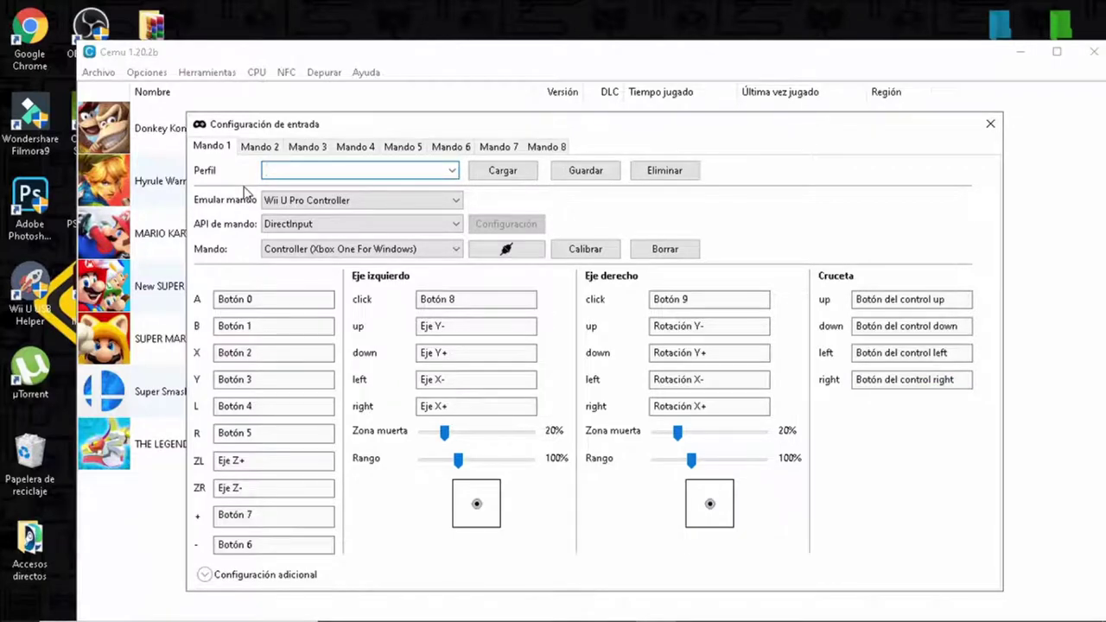
type("XBOX wii U pro")
left_click(594, 166)
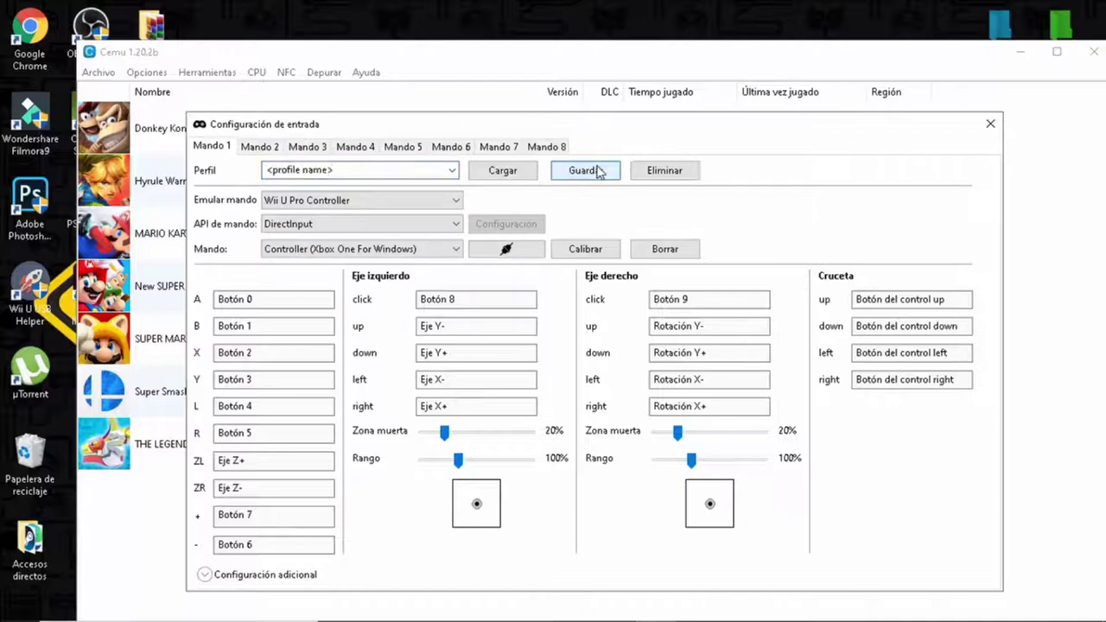
left_click(990, 124)
- Review the console region options and set the console language to español
left_click(146, 72)
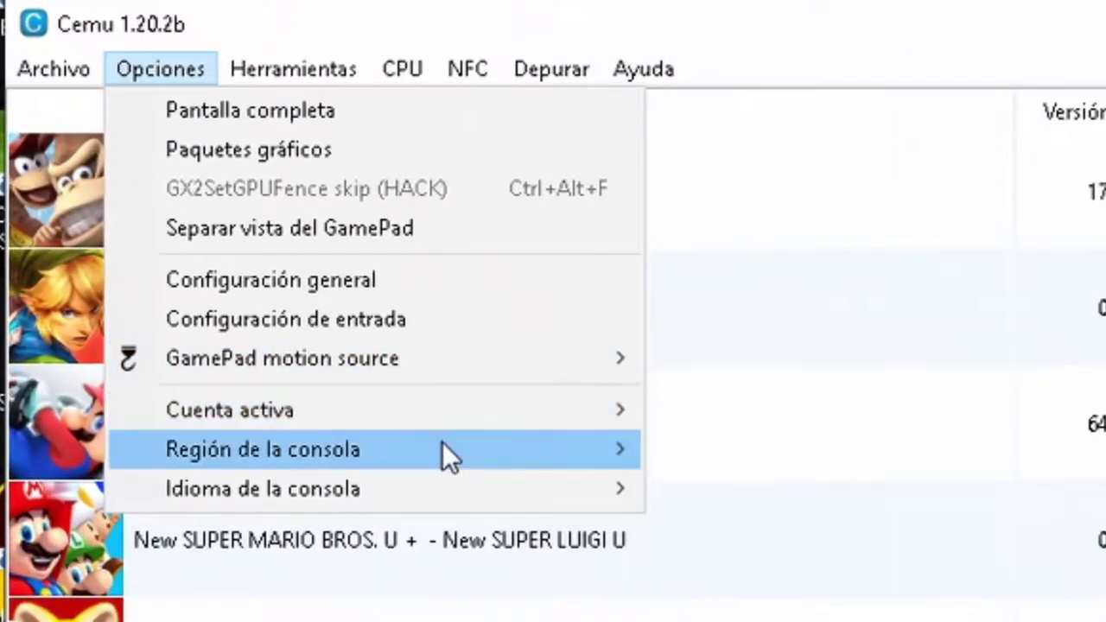
mouse_move(445, 454)
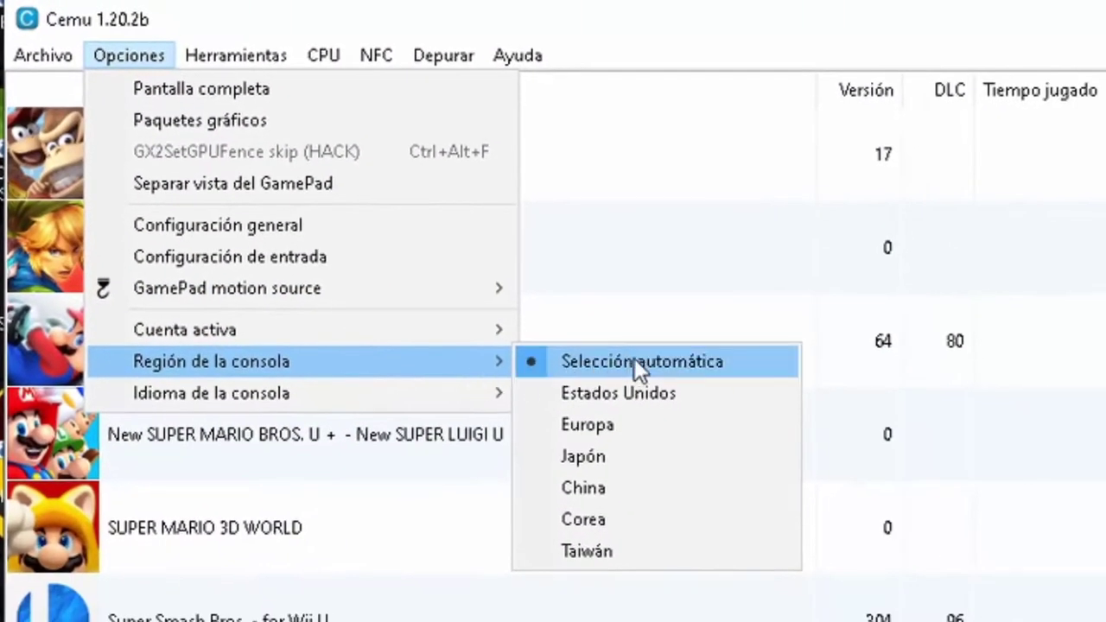
mouse_move(435, 396)
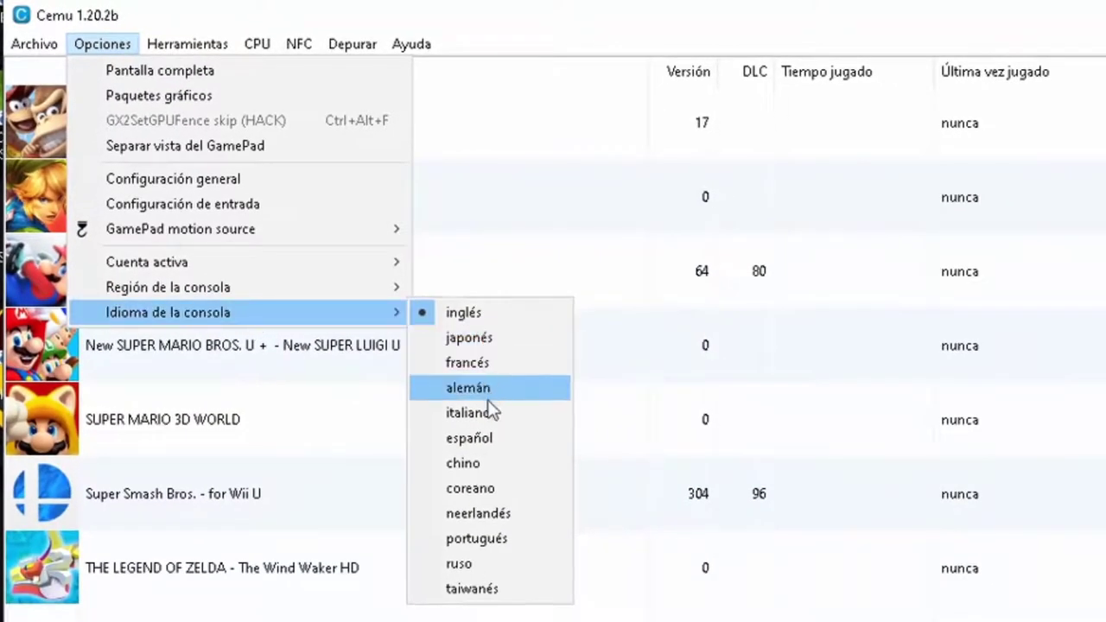
left_click(481, 438)
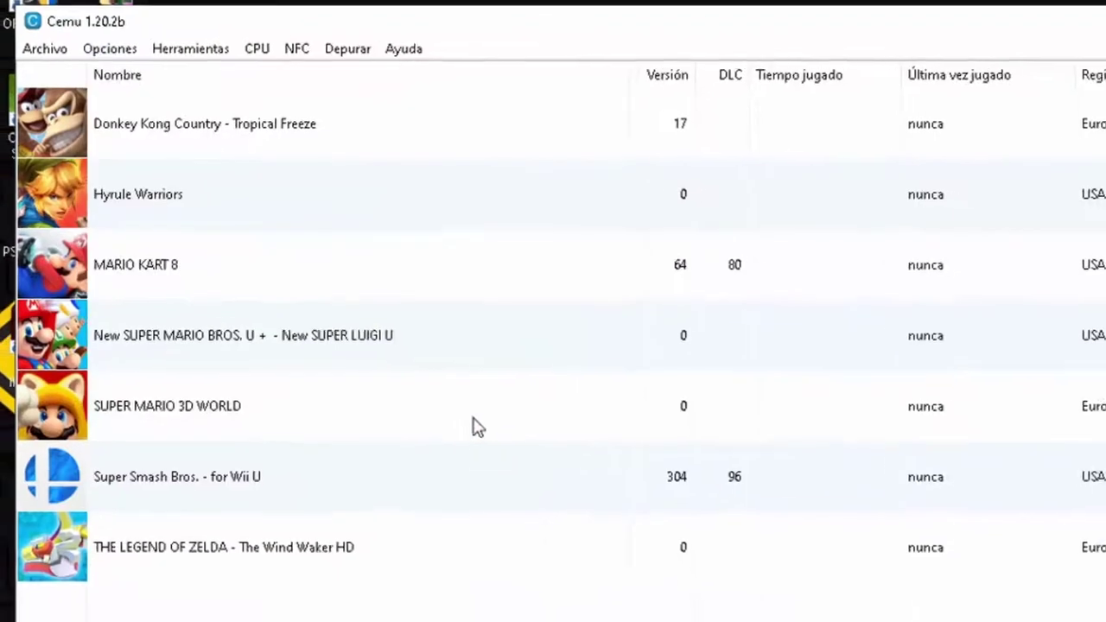
left_click(147, 73)
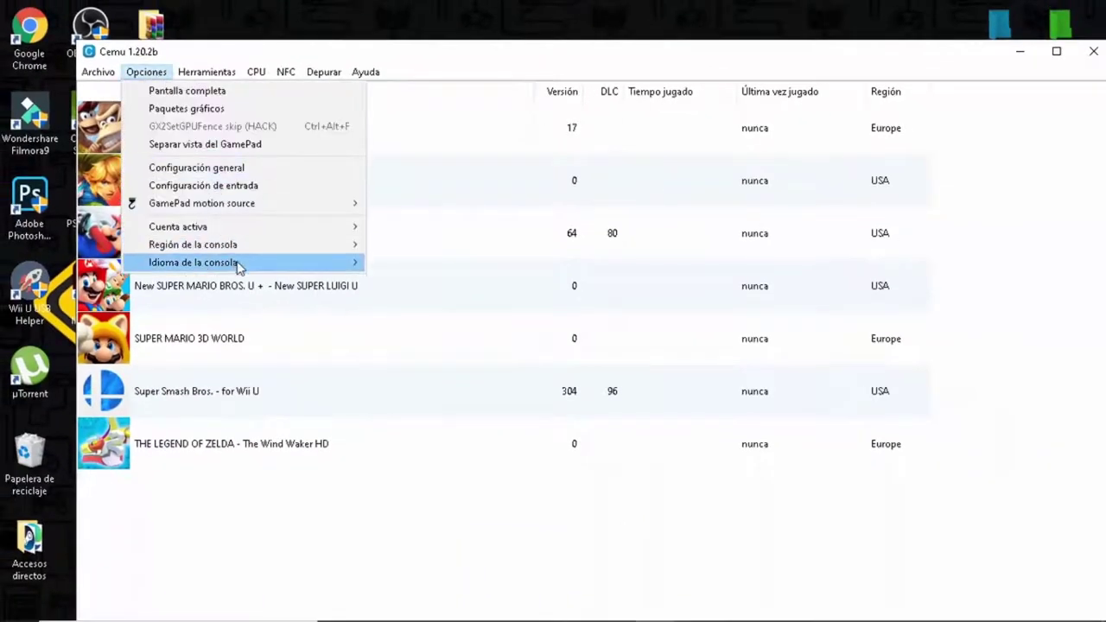
mouse_move(338, 261)
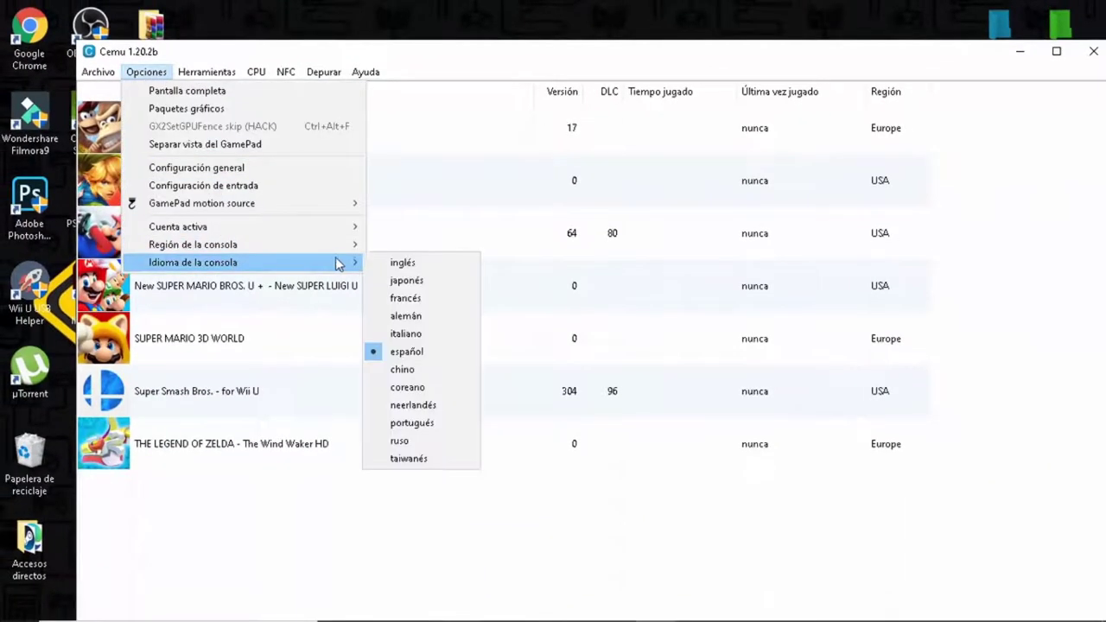
left_click(406, 351)
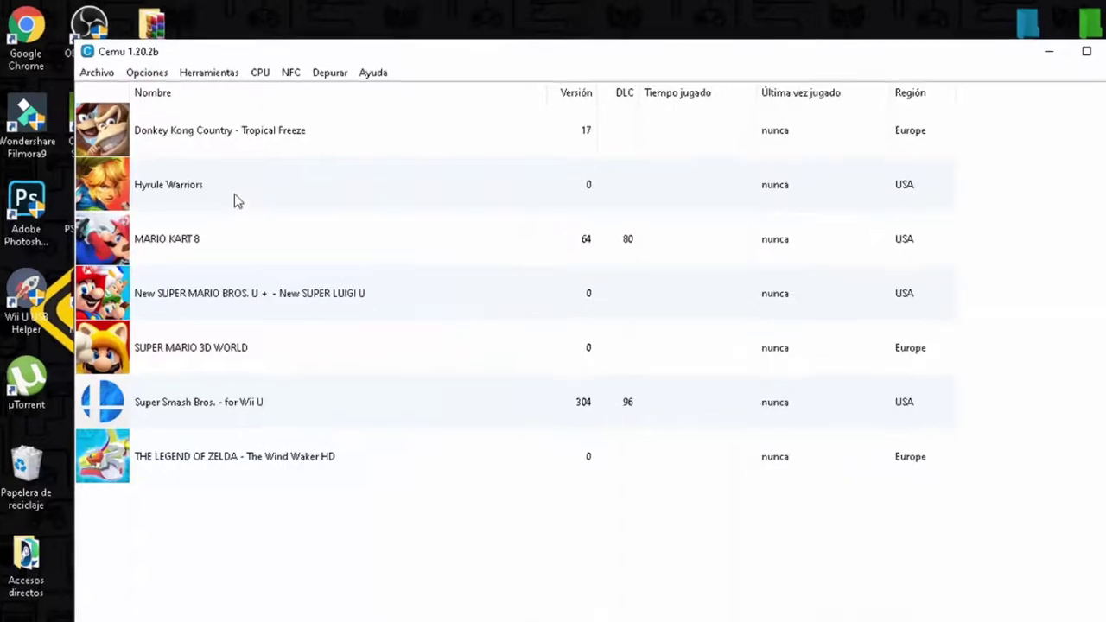
- Set the debug Custom Timer to QPC and the MM Timer Accuracy to 1ms
left_click(206, 73)
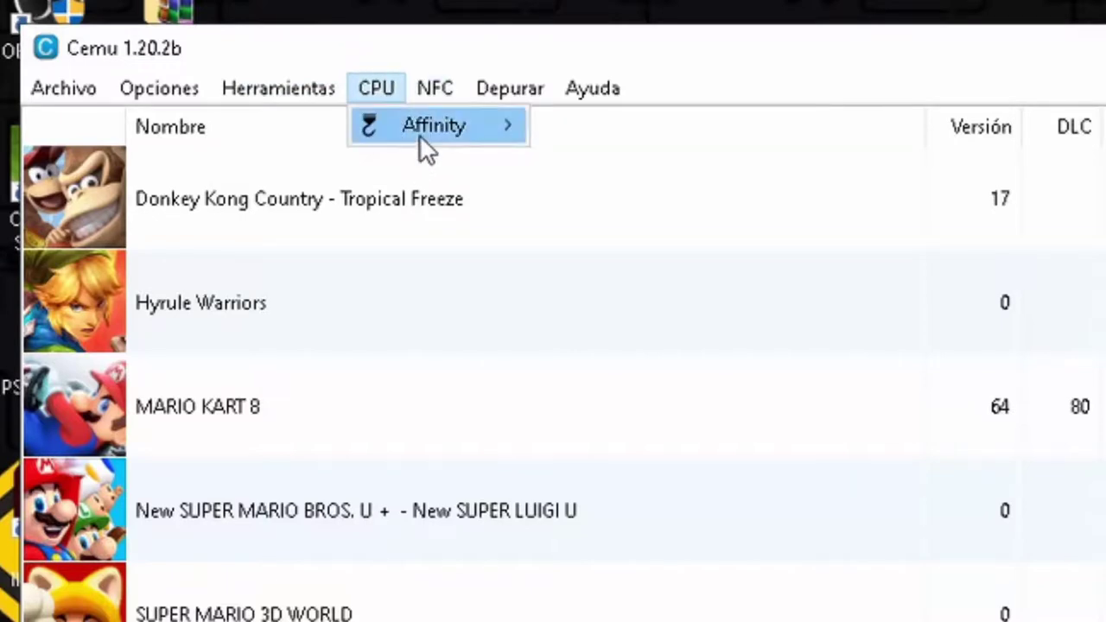
mouse_move(418, 133)
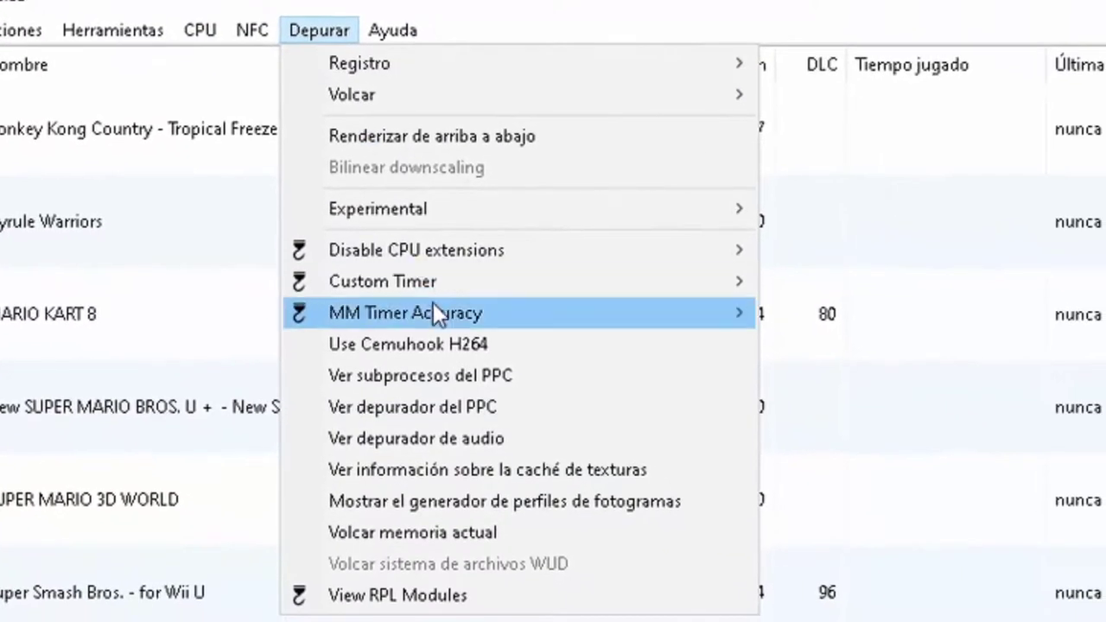
mouse_move(484, 287)
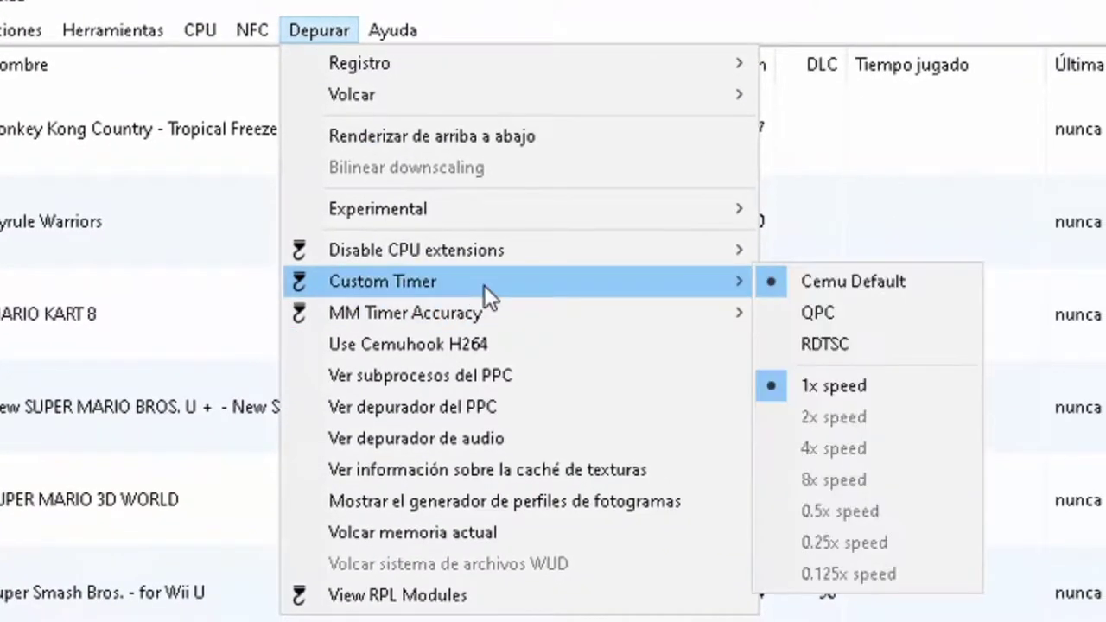
left_click(832, 321)
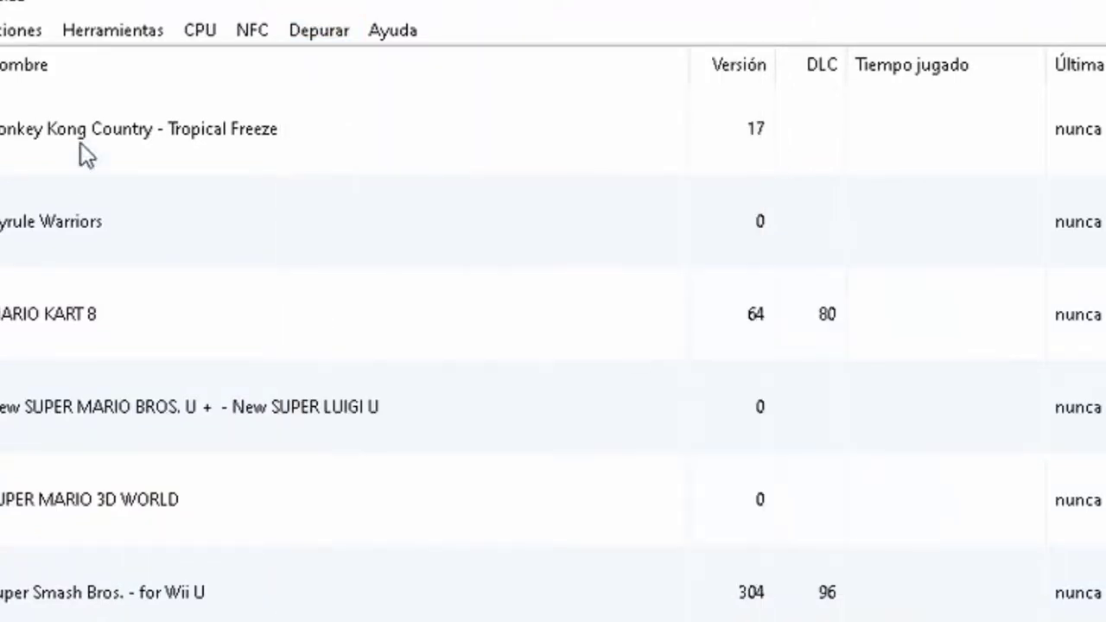
left_click(315, 35)
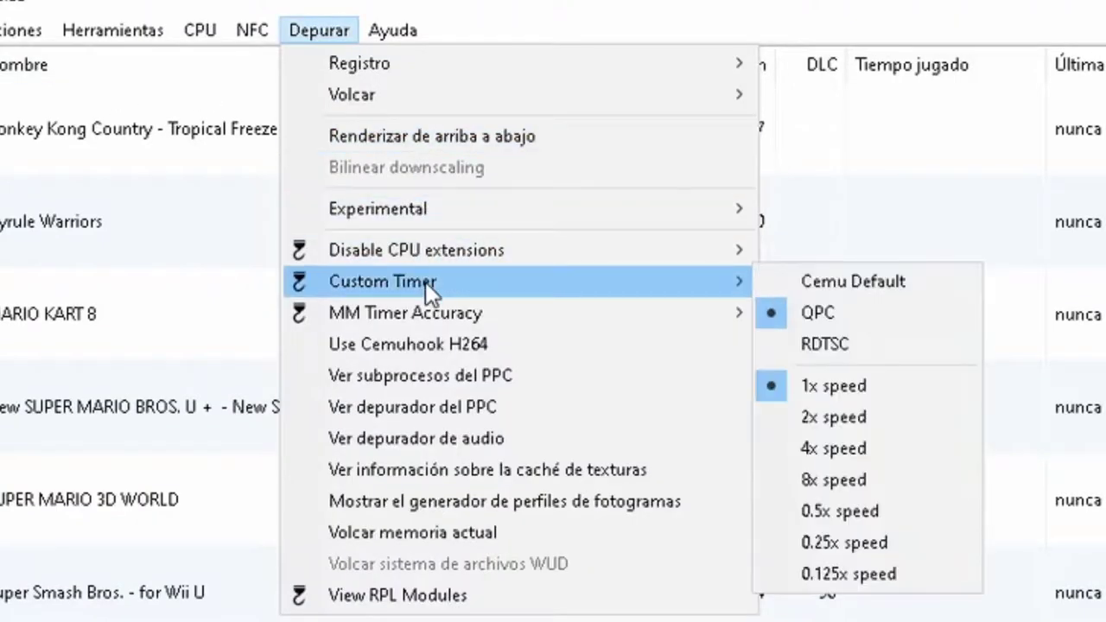
mouse_move(448, 311)
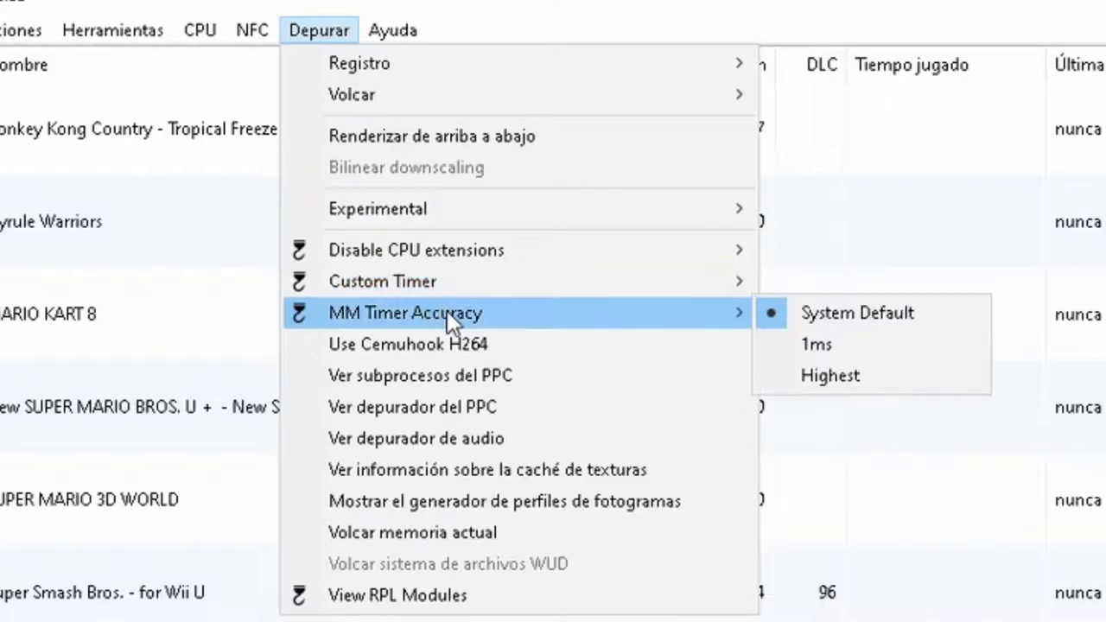
left_click(837, 341)
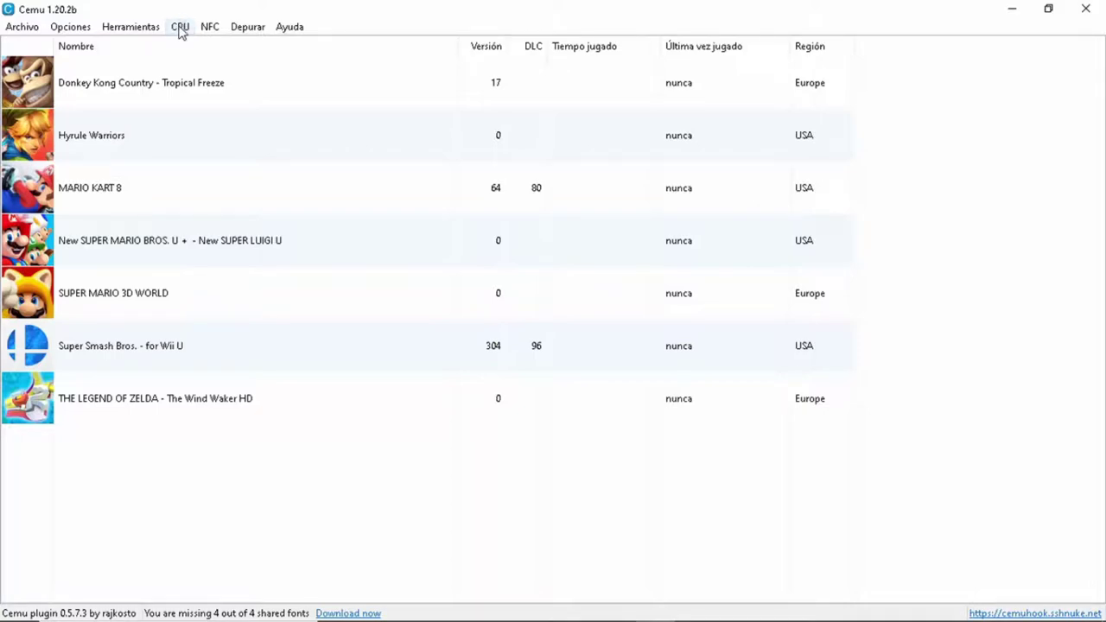
- Review the CPU affinity option and start the download of the missing shared fonts
left_click(180, 30)
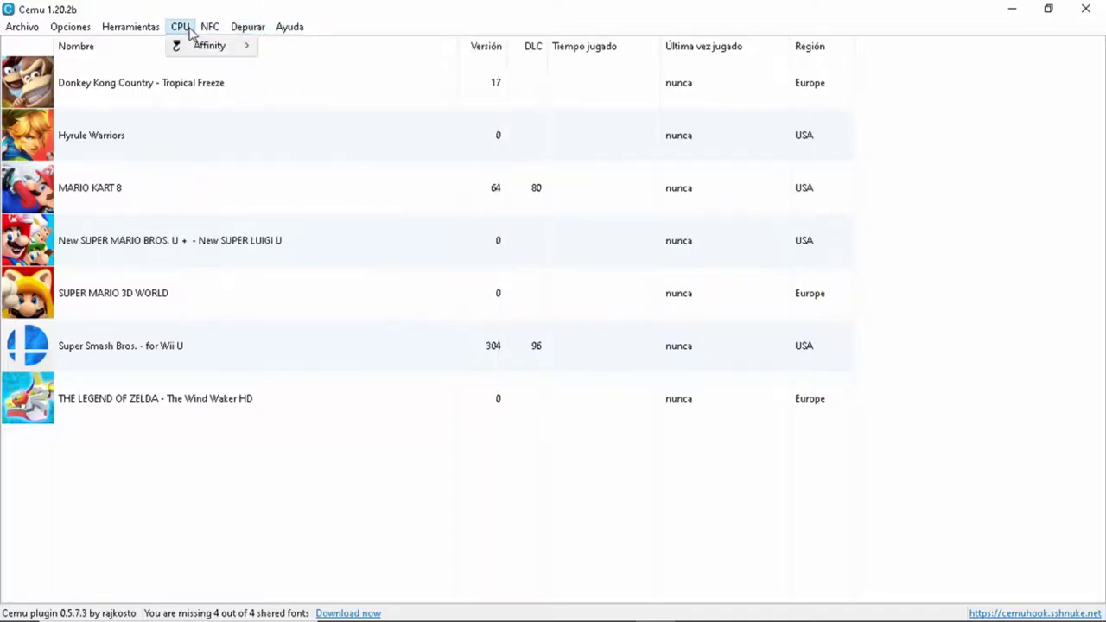
left_click(426, 19)
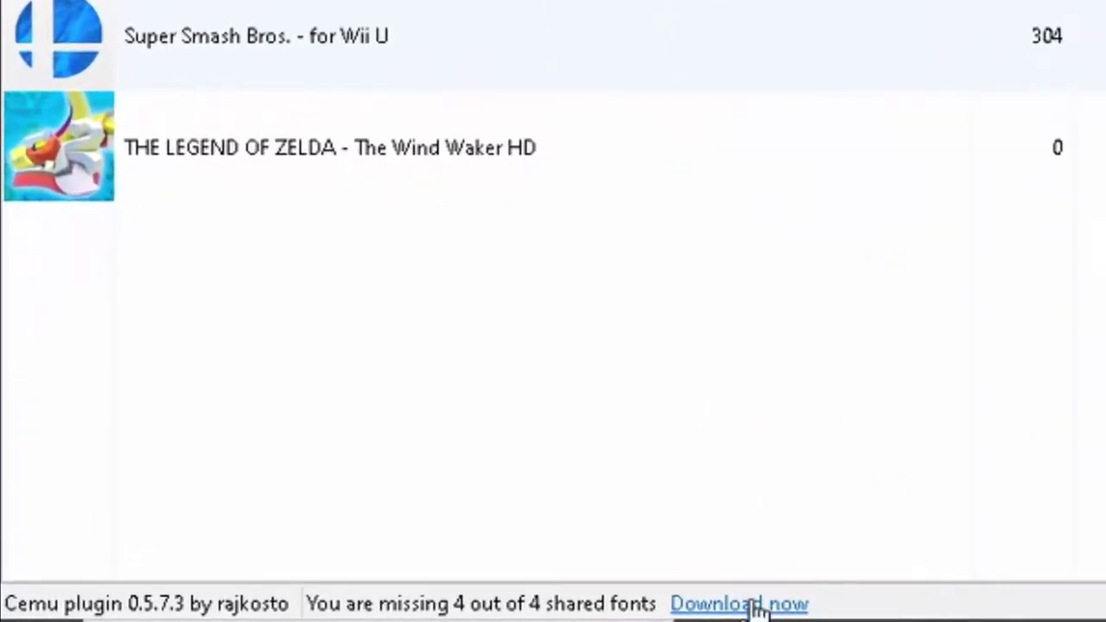
left_click(757, 605)
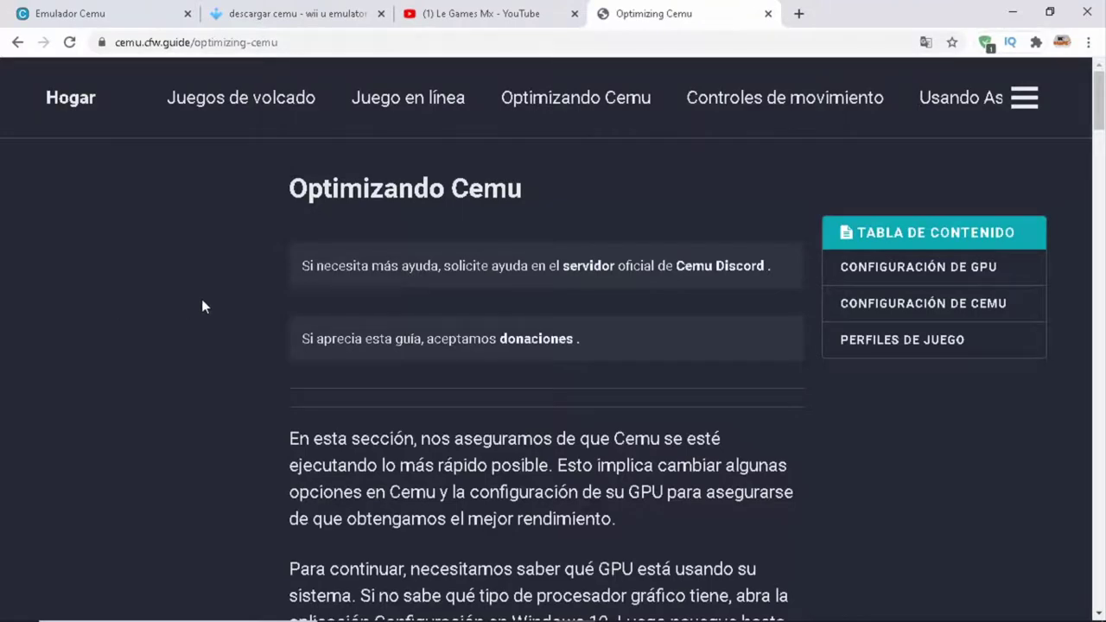
- Read the Optimizing Cemu guide's GPU and Cemu configuration sections in the browser, then switch to the Le Games Mx YouTube channel
scroll(211, 300, "down", 5)
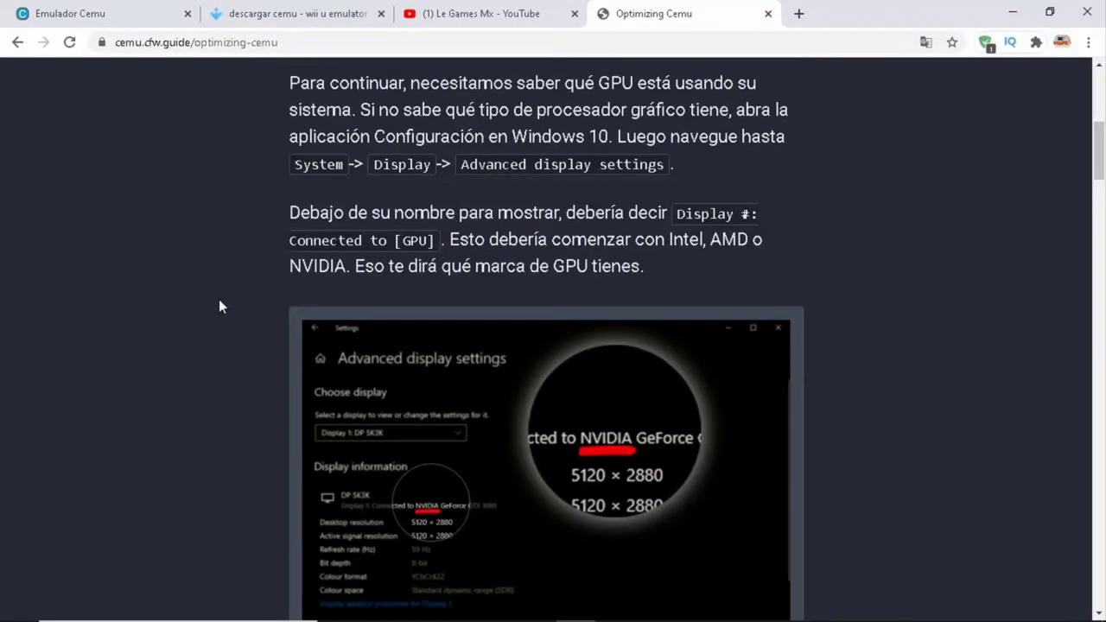
scroll(255, 291, "down", 4)
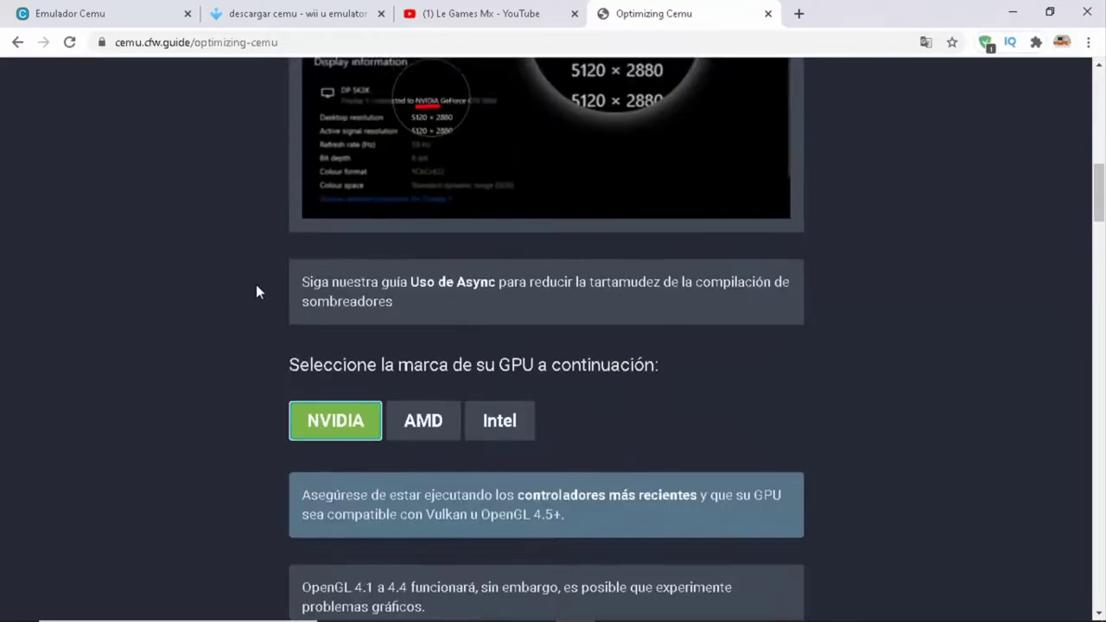
scroll(256, 292, "down", 6)
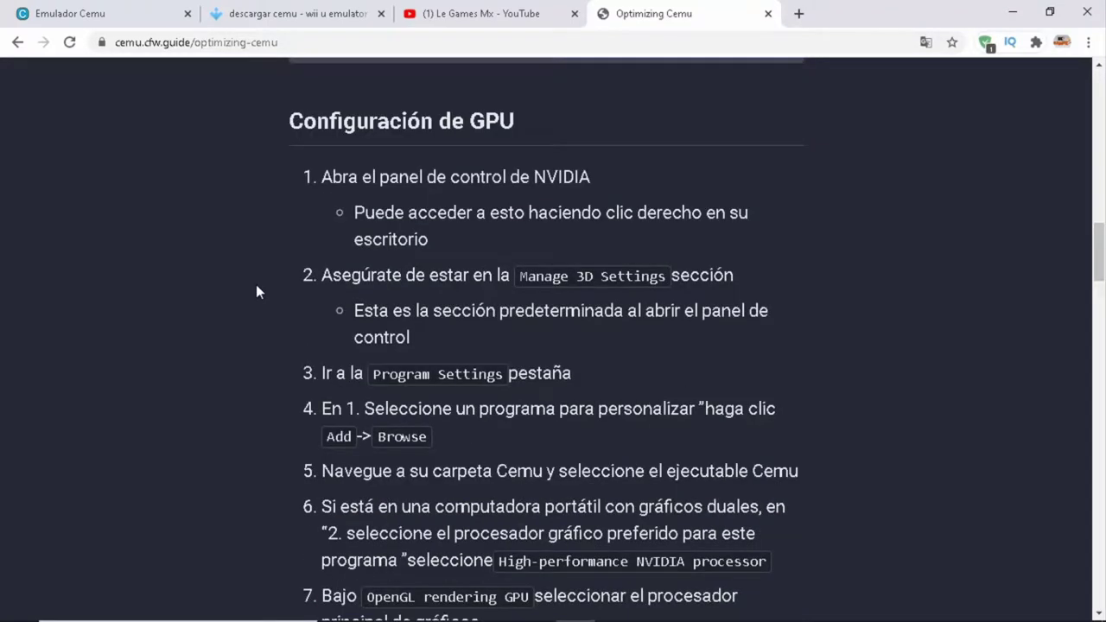
scroll(256, 292, "down", 3)
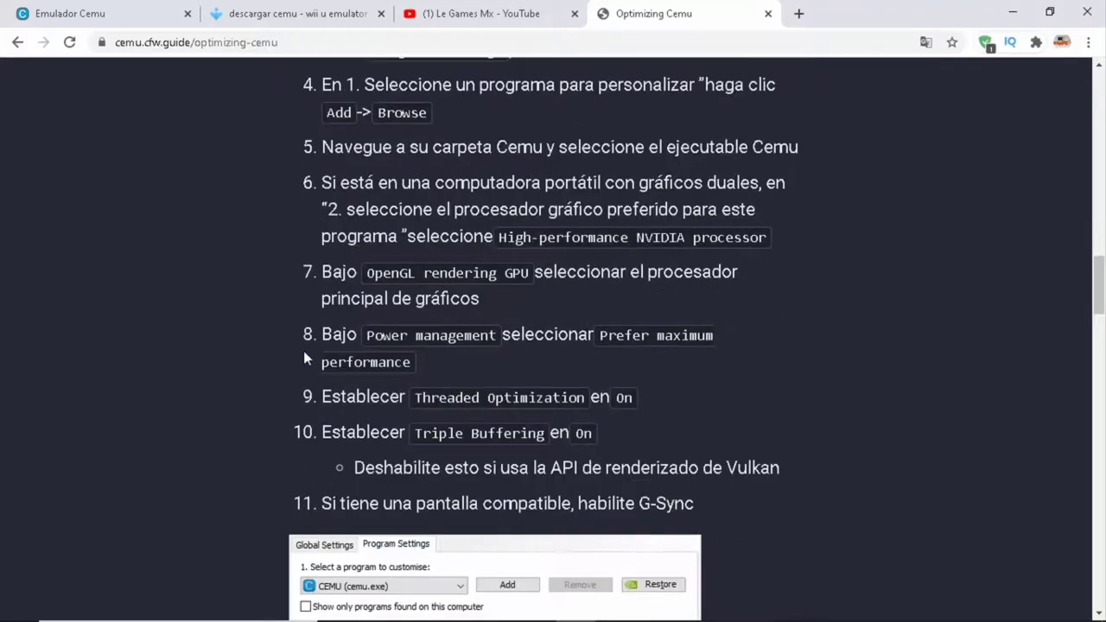
scroll(304, 356, "down", 3)
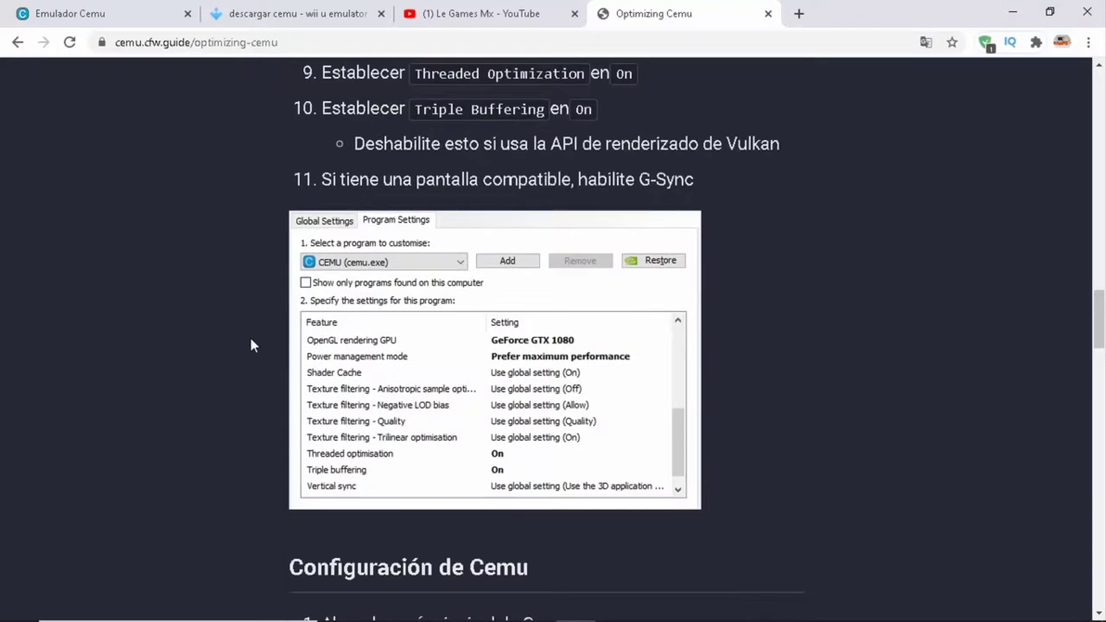
scroll(251, 345, "down", 2)
scroll(250, 343, "down", 2)
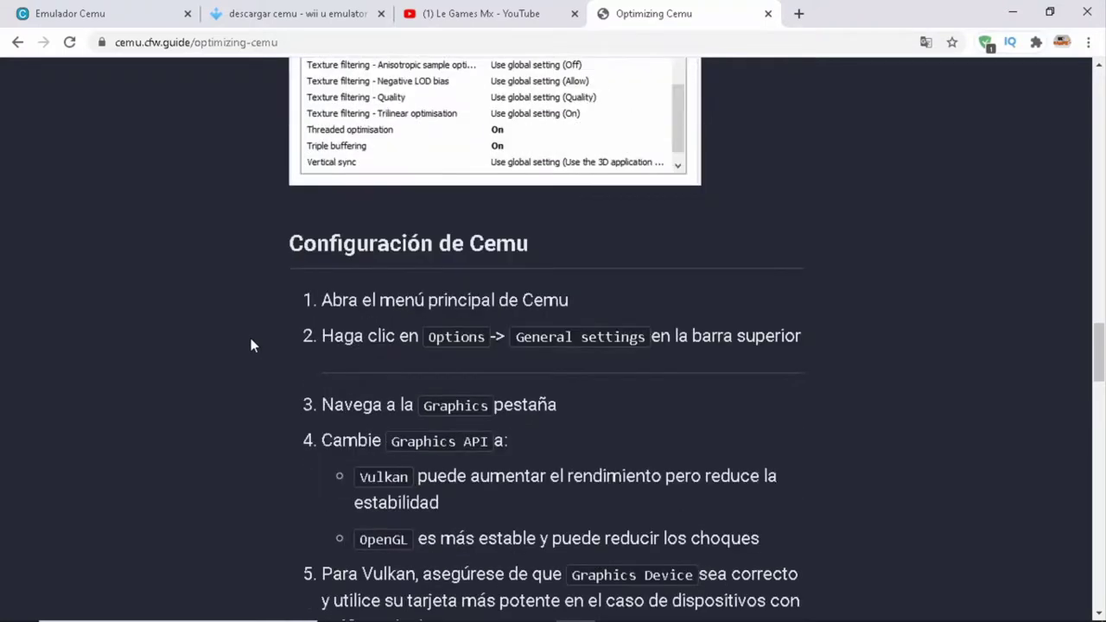
scroll(250, 345, "up", 2)
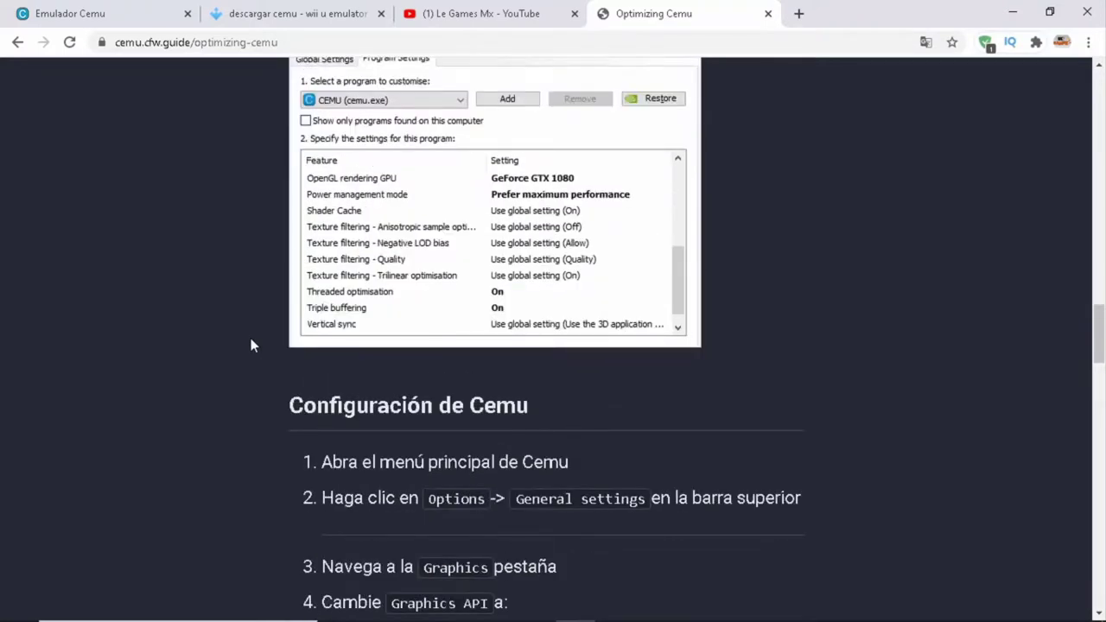
scroll(251, 345, "down", 1)
scroll(250, 345, "up", 3)
scroll(251, 342, "down", 6)
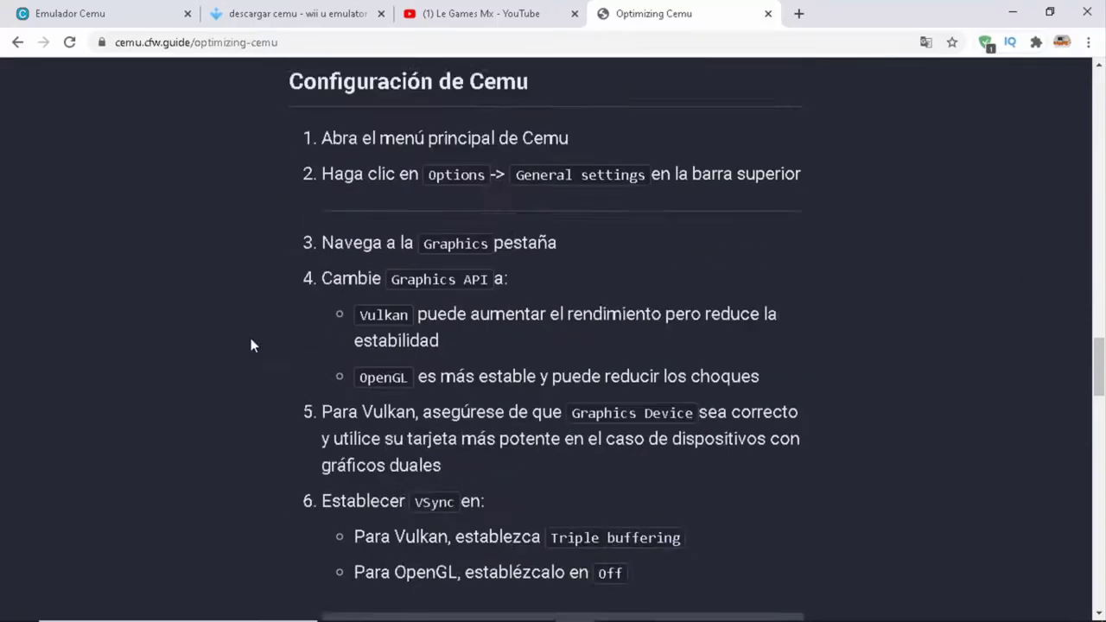
left_click(501, 14)
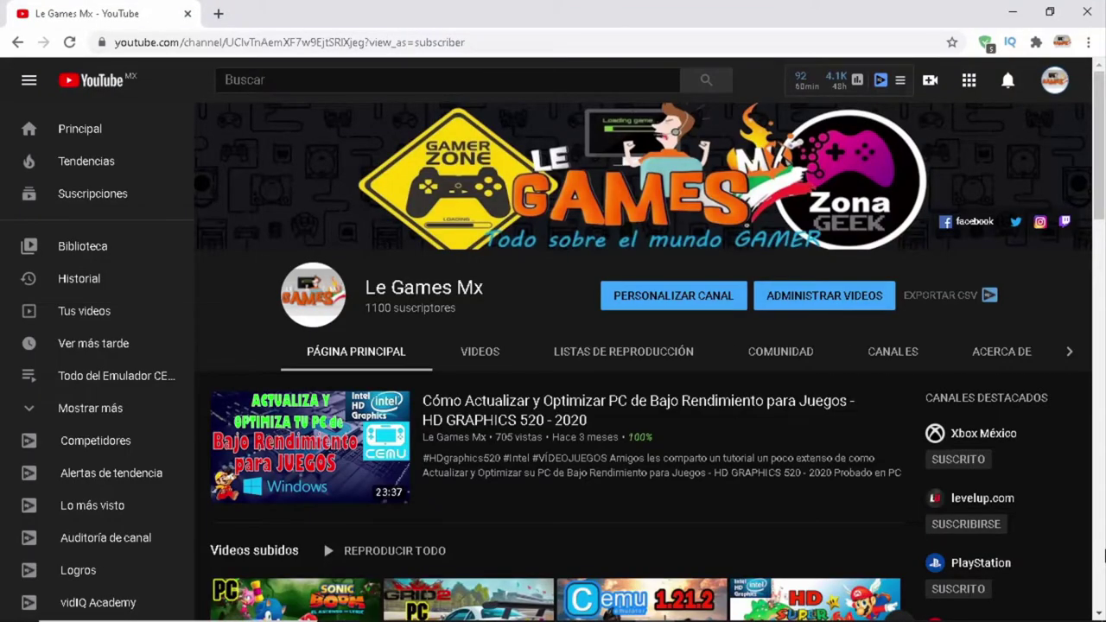